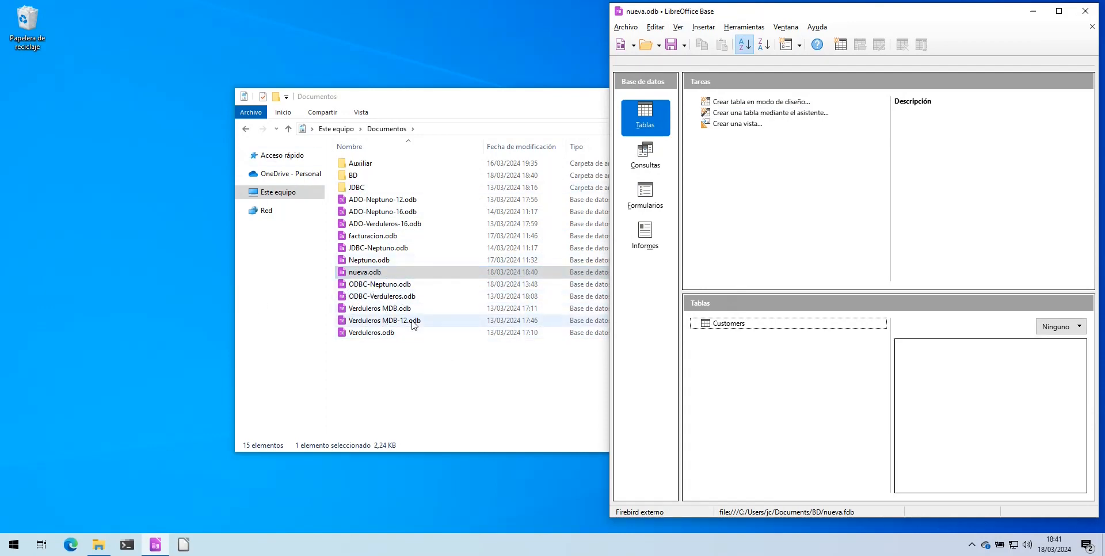
# Open the ADO-Neptuno-16.odb database from the Documents folder and close the file browser window
pyautogui.click(369, 212)
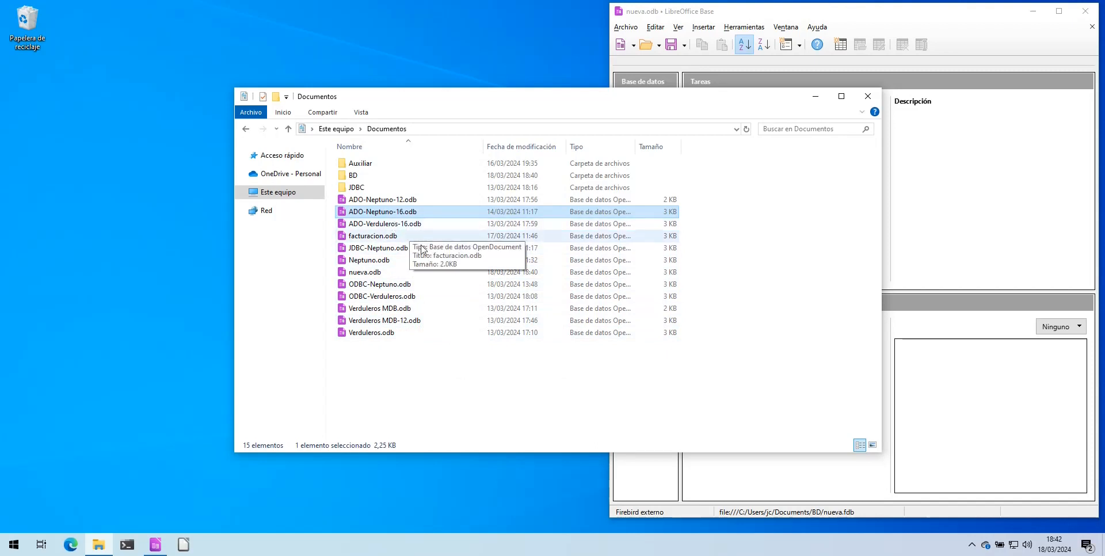
pyautogui.doubleClick(382, 216)
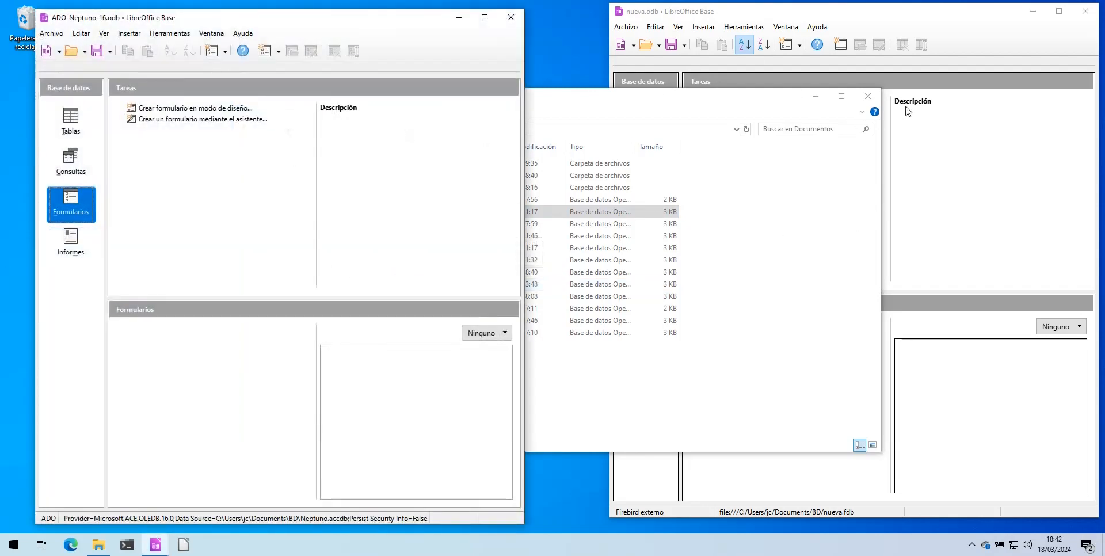
pyautogui.click(867, 97)
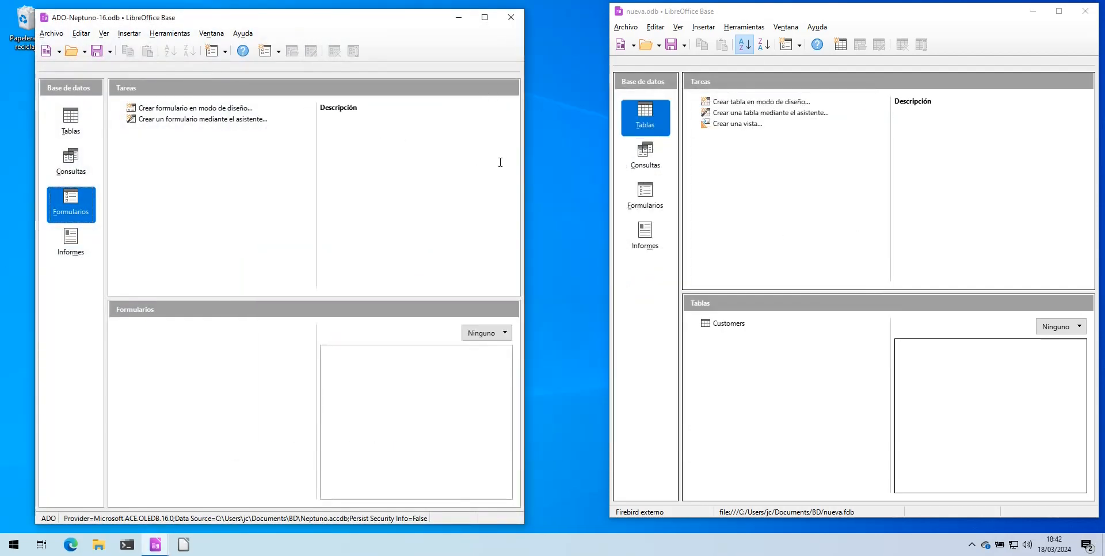
# Widen the ADO-Neptuno-16 and nueva database windows side by side and list the tables of ADO-Neptuno-16
pyautogui.moveTo(523, 196); pyautogui.dragTo(550, 197)
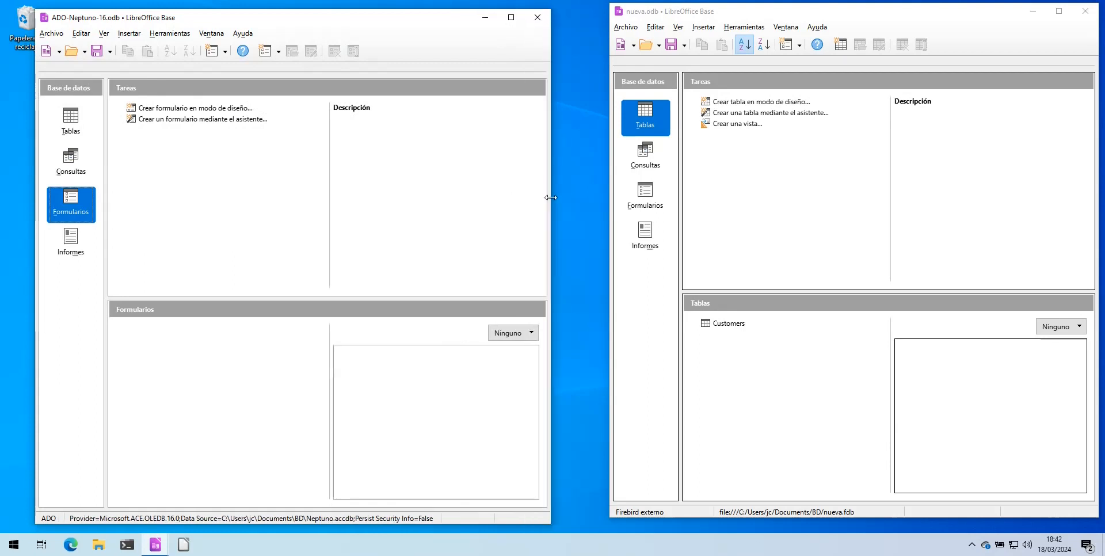
pyautogui.moveTo(607, 270); pyautogui.dragTo(582, 273)
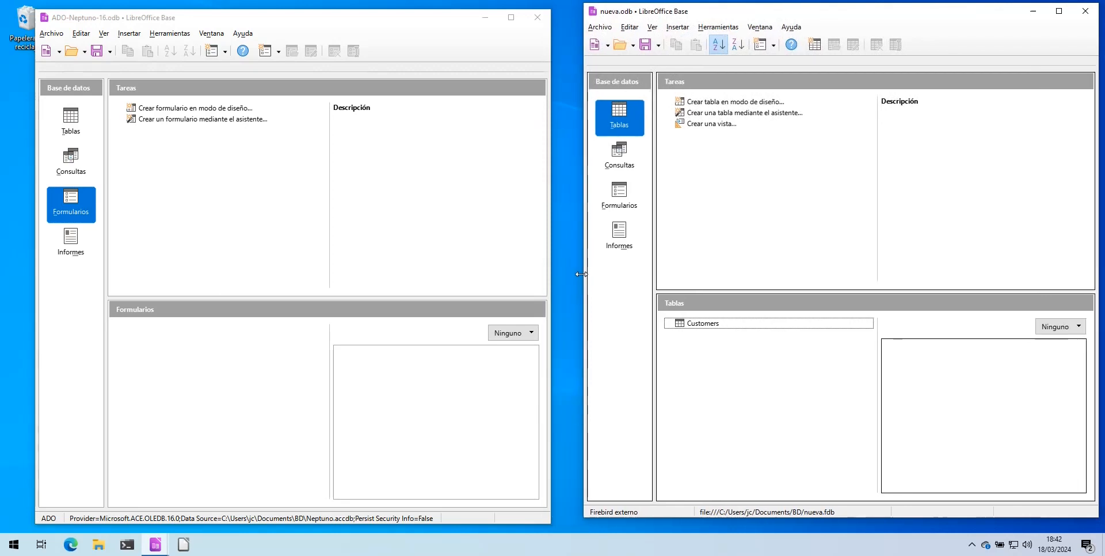
pyautogui.click(81, 118)
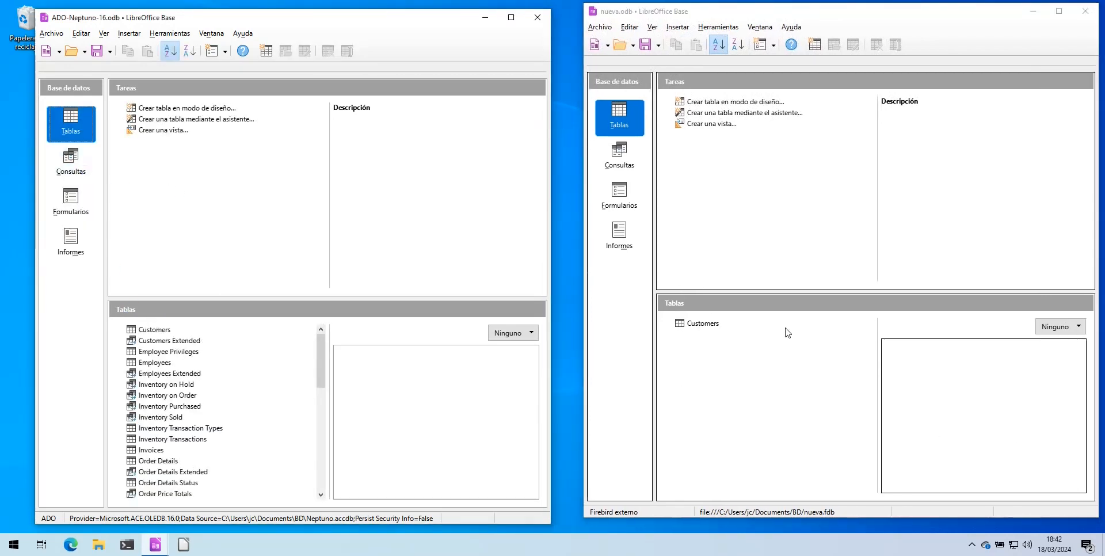
pyautogui.click(754, 430)
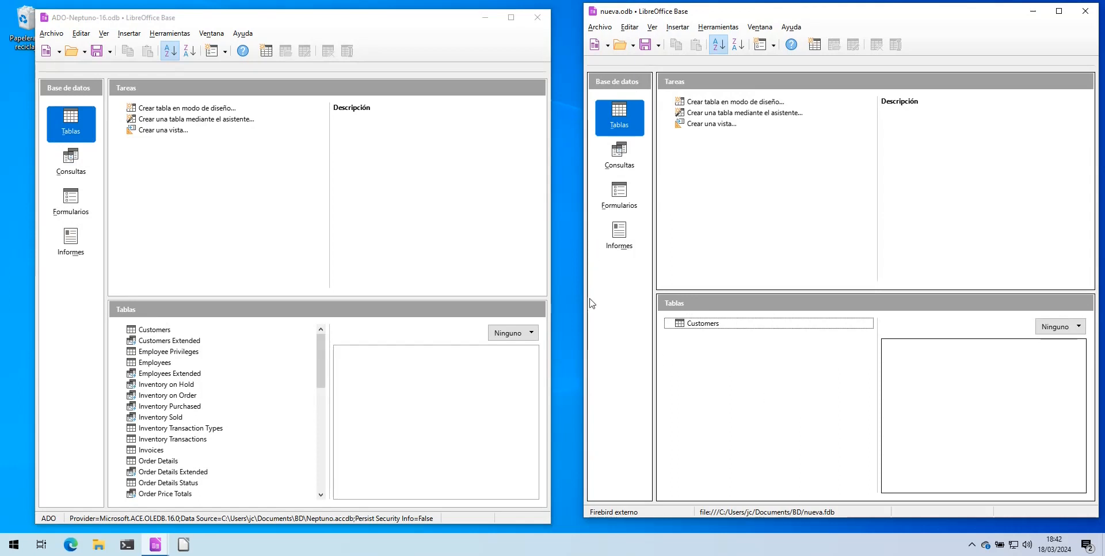
pyautogui.moveTo(580, 313); pyautogui.dragTo(562, 323)
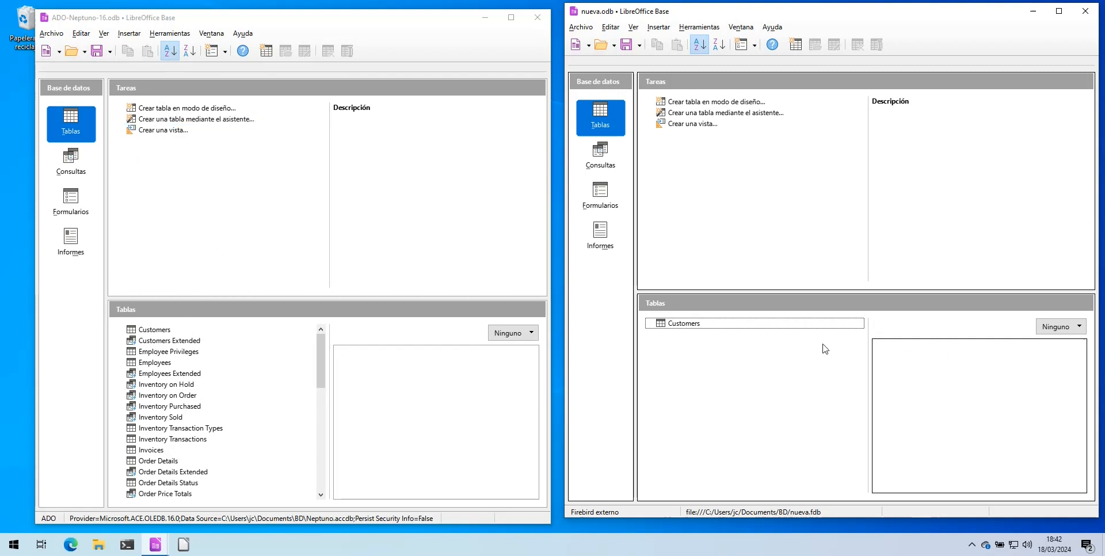
# Delete the Customers table from the nueva.odb database and confirm the deletion
pyautogui.click(680, 324)
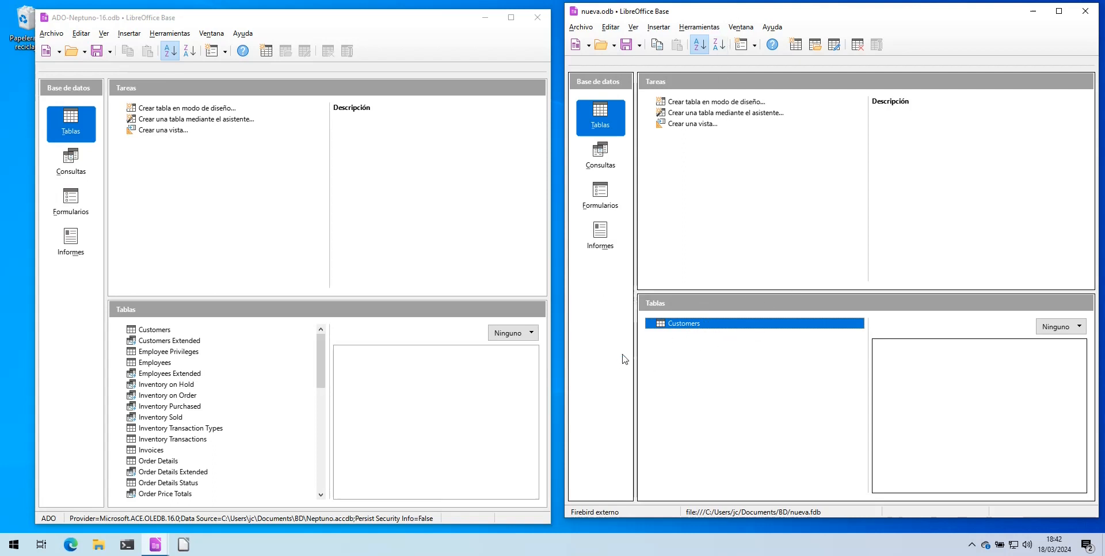
pyautogui.rightClick(705, 323)
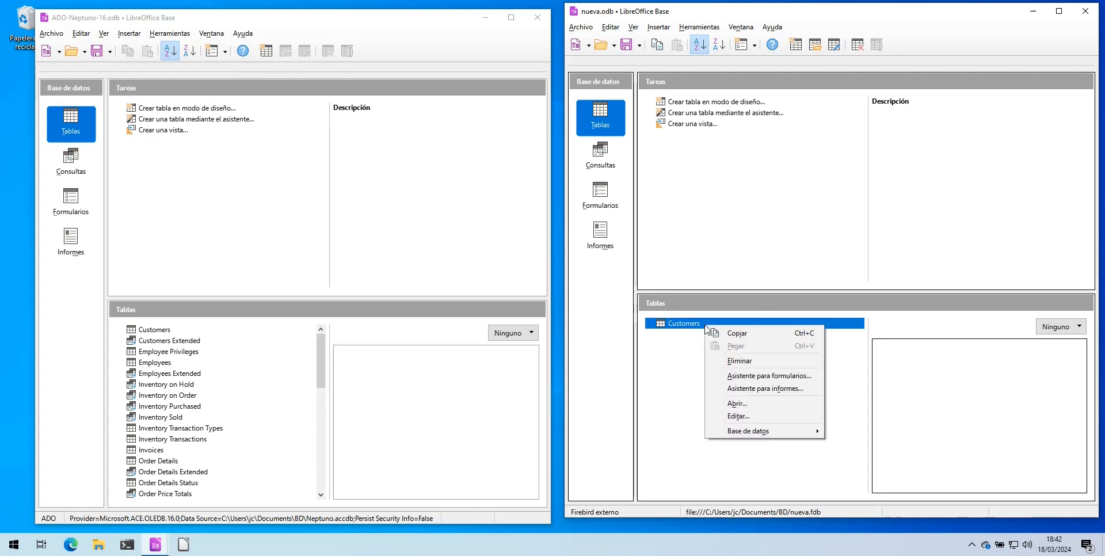
pyautogui.click(751, 361)
pyautogui.click(880, 302)
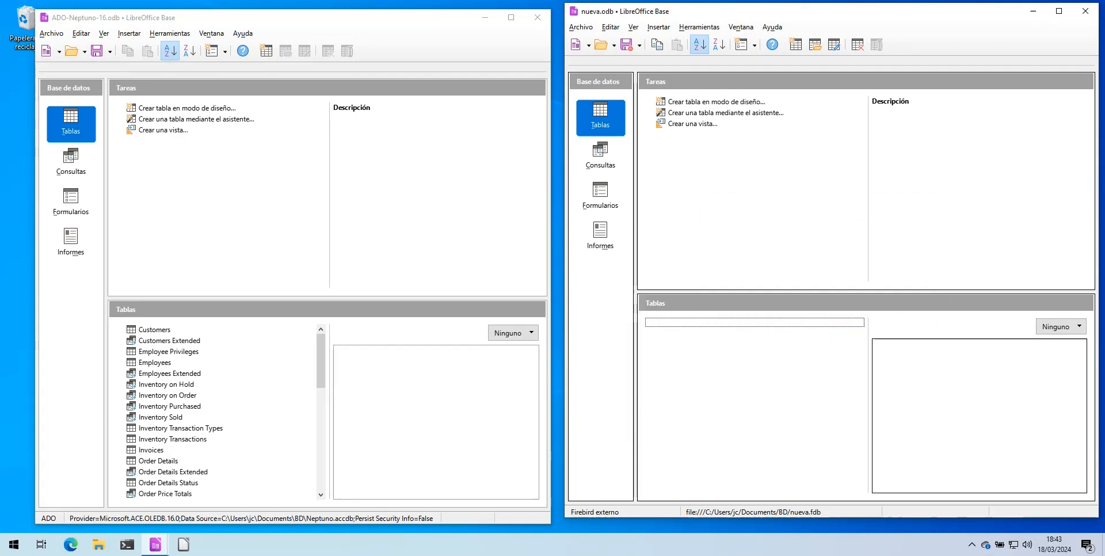
# Start copying the Customers table from ADO-Neptuno-16 into nueva with definition and data, and proceed to the column selection
pyautogui.click(155, 331)
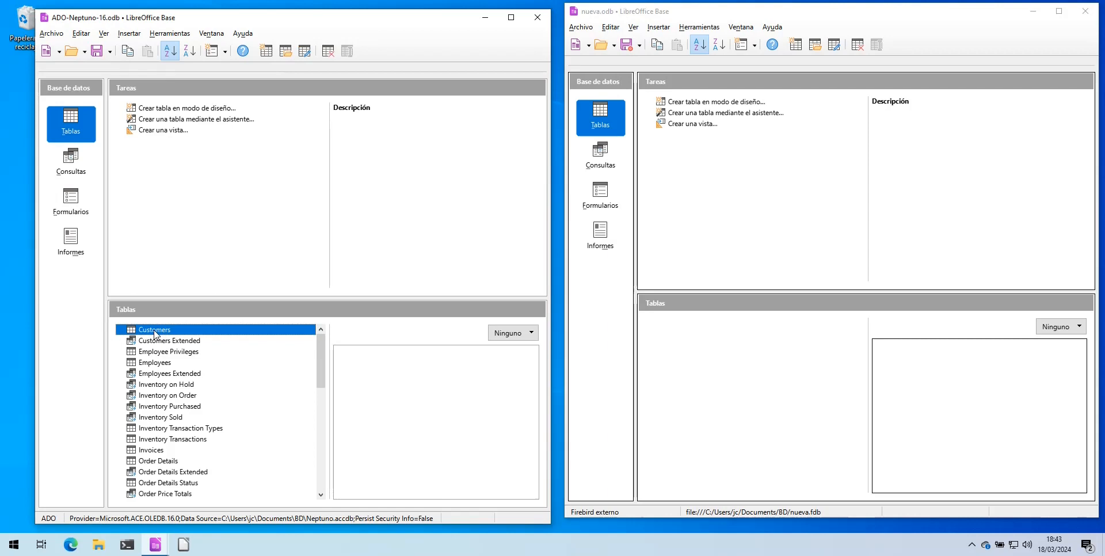
pyautogui.moveTo(153, 330); pyautogui.dragTo(728, 324)
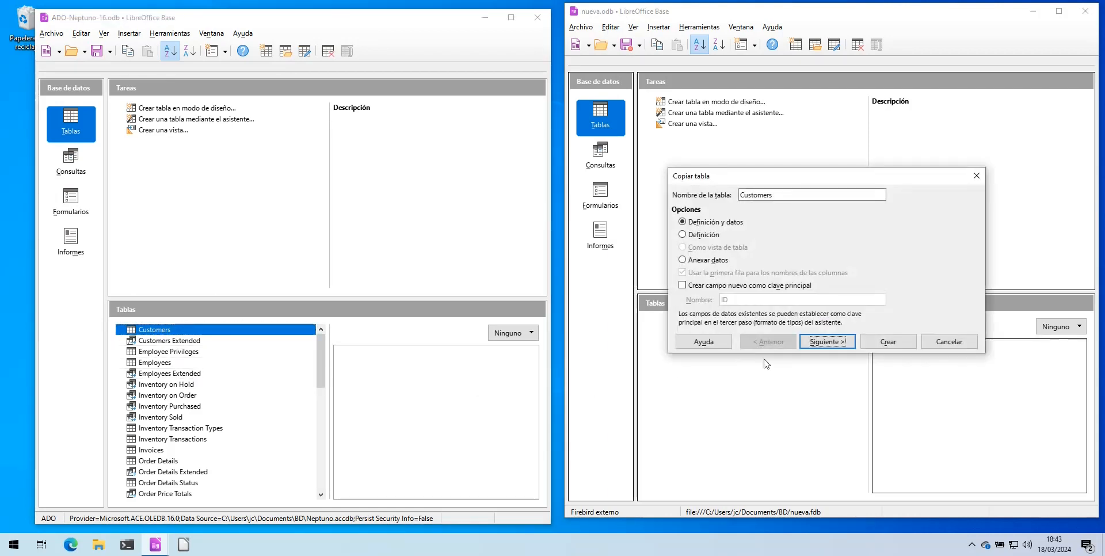
pyautogui.moveTo(825, 181); pyautogui.dragTo(737, 166)
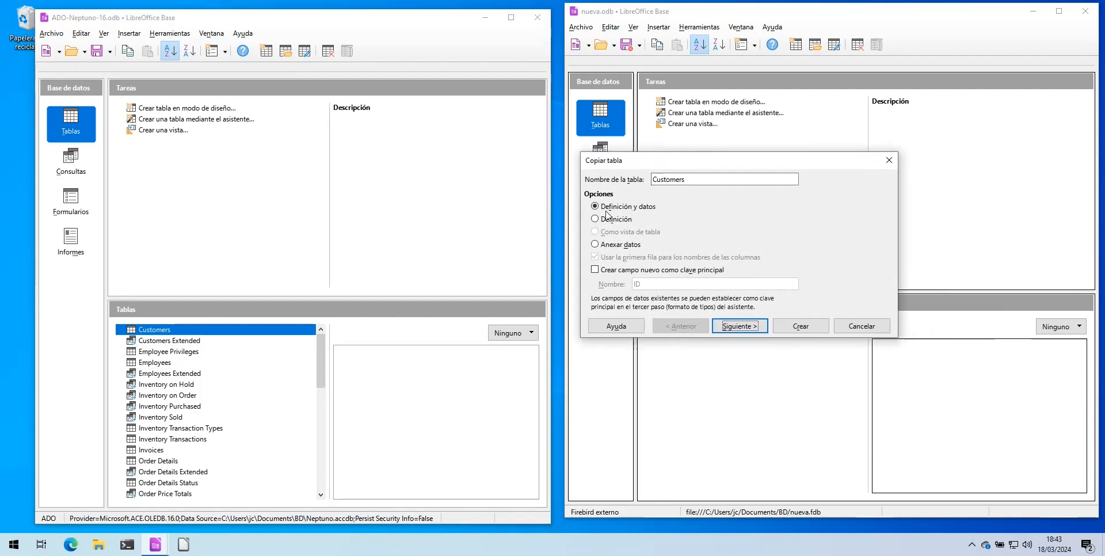
pyautogui.click(742, 326)
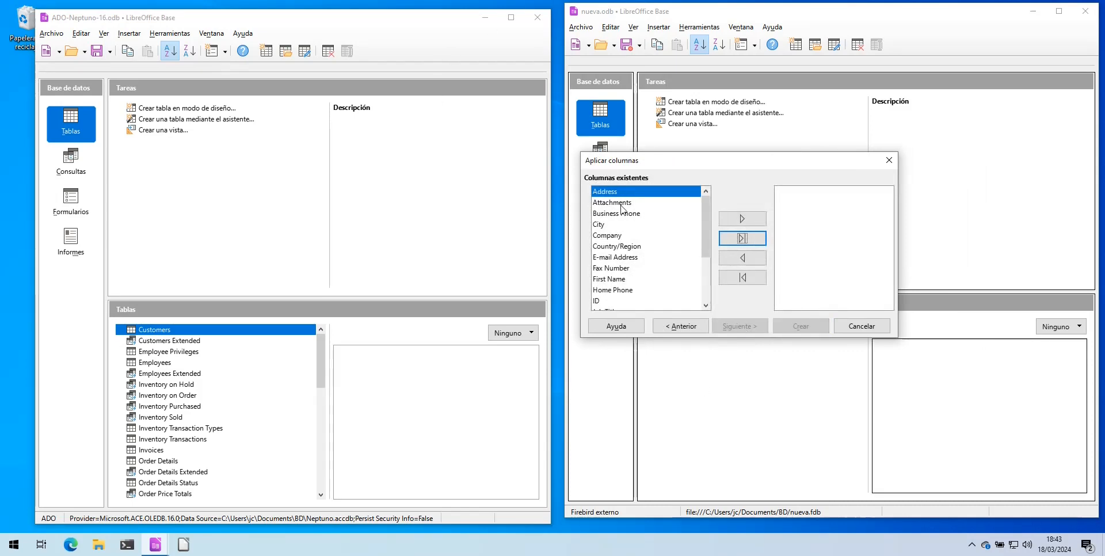
pyautogui.scroll(-3, 700, 264)
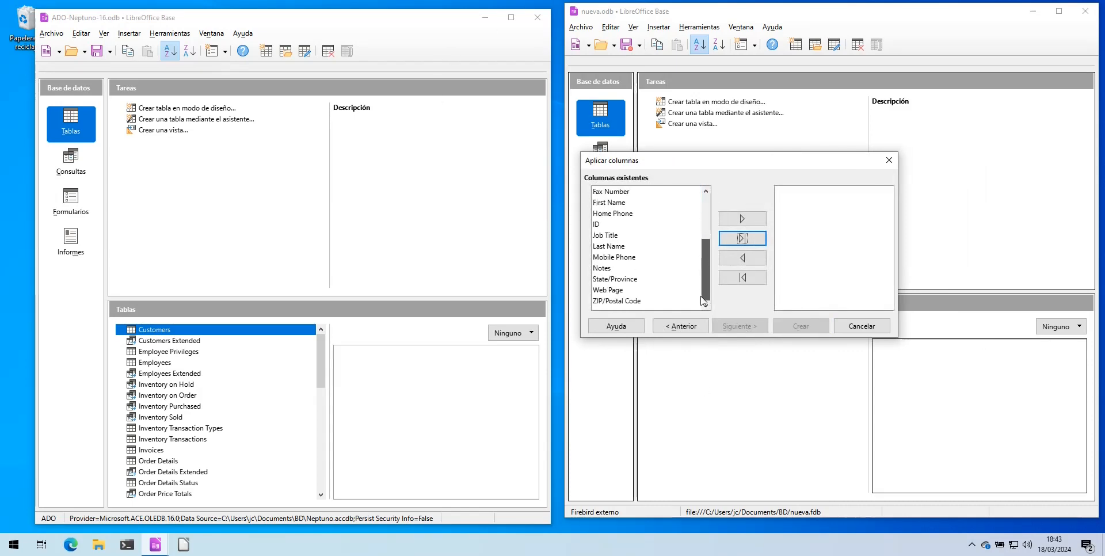
pyautogui.scroll(3, 703, 230)
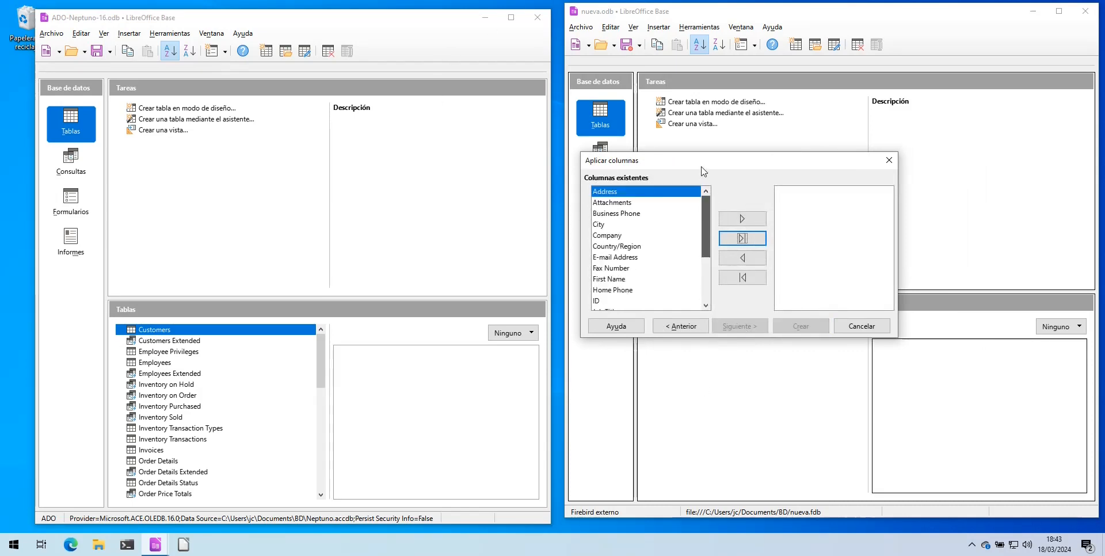
pyautogui.click(744, 238)
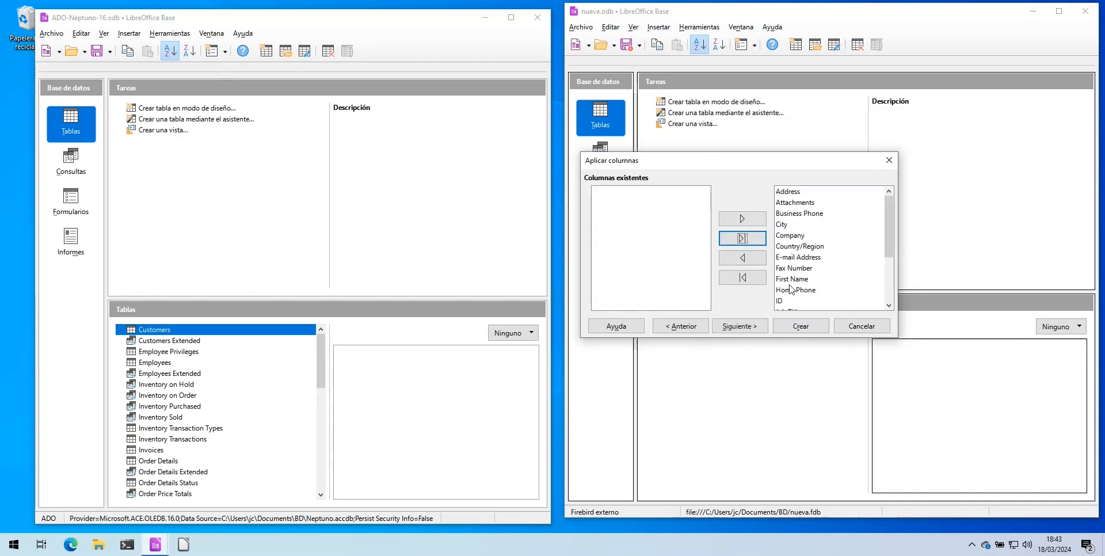
pyautogui.click(742, 278)
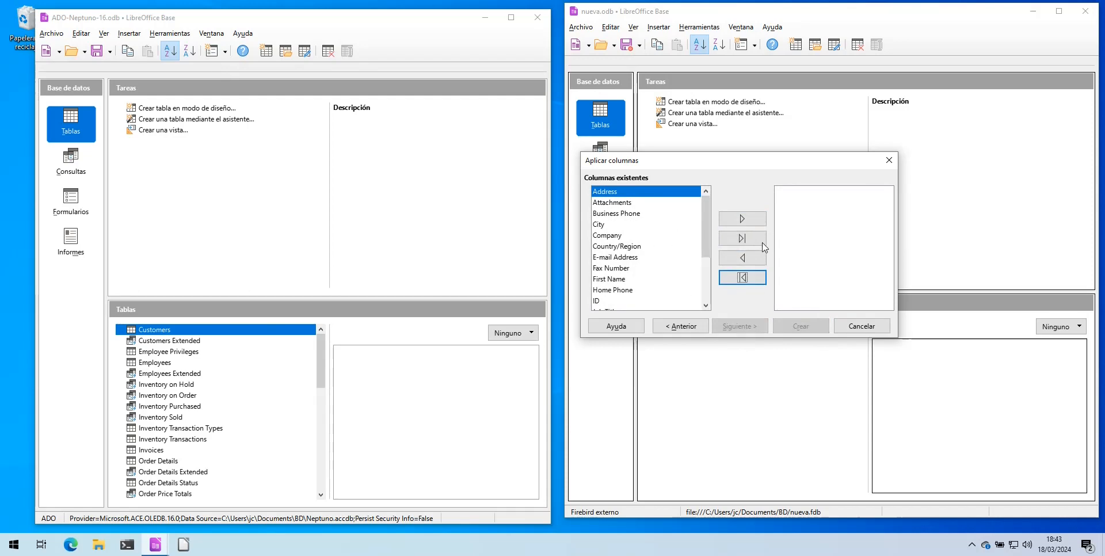
# Include the ID column first, followed by all remaining Customers columns, and proceed to the type format settings
pyautogui.moveTo(708, 242); pyautogui.dragTo(704, 292)
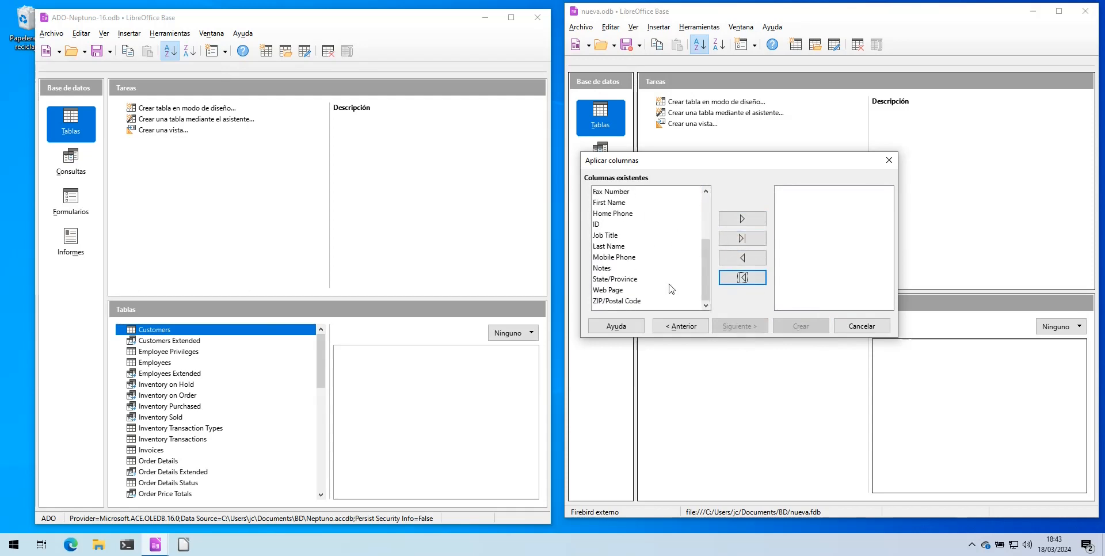
pyautogui.scroll(4, 667, 285)
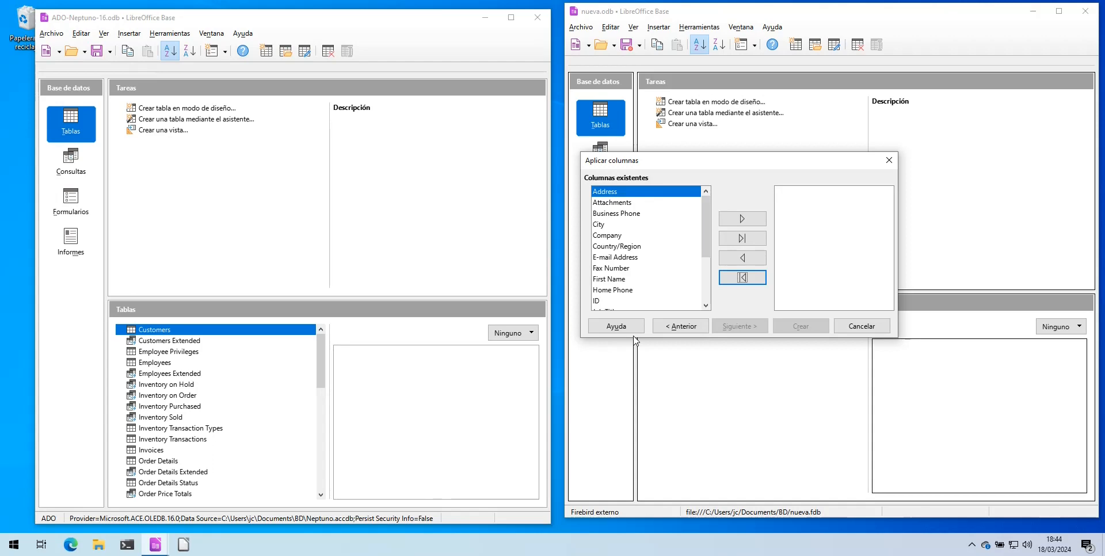
pyautogui.click(605, 302)
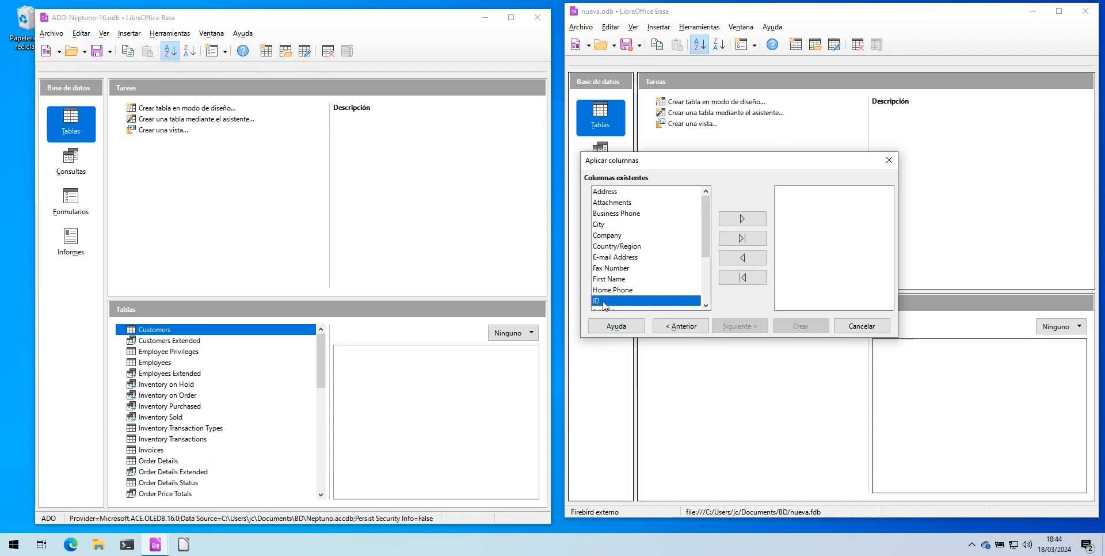
pyautogui.click(742, 219)
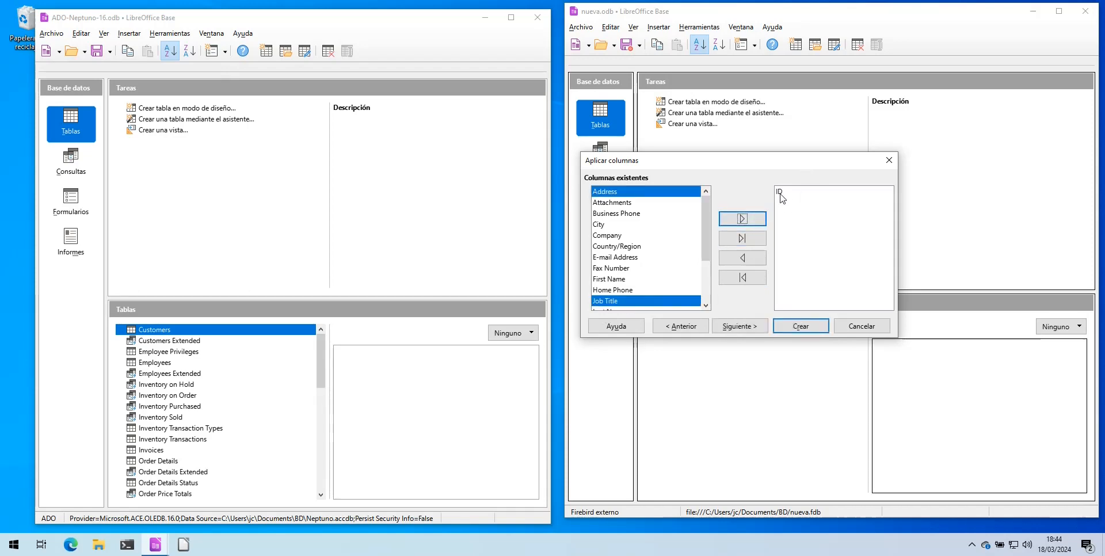
pyautogui.click(744, 240)
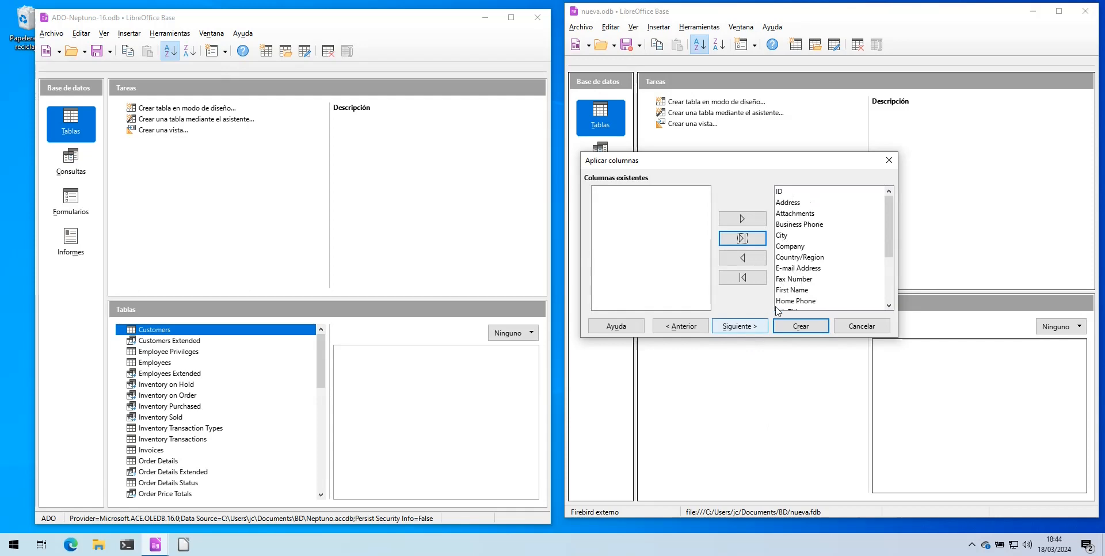
pyautogui.click(751, 331)
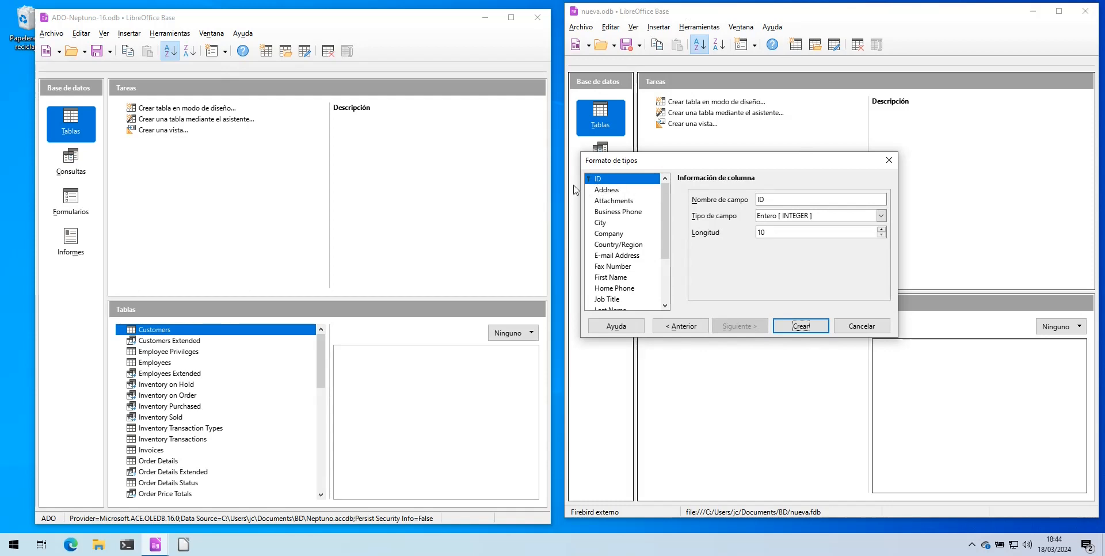
# Check the field type settings of the ID and Address columns for the copied table
pyautogui.click(606, 192)
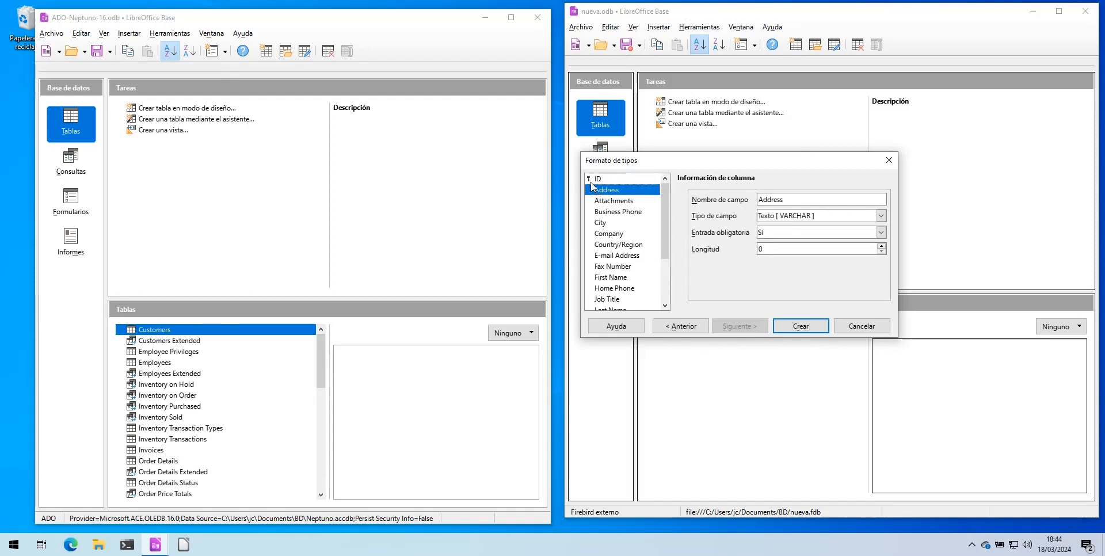
pyautogui.click(593, 179)
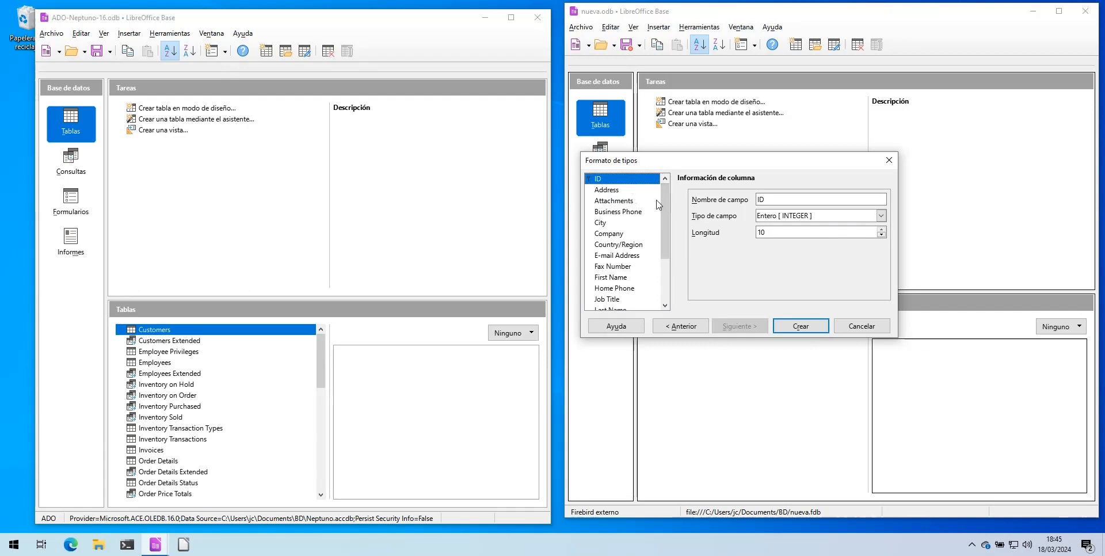
pyautogui.click(614, 193)
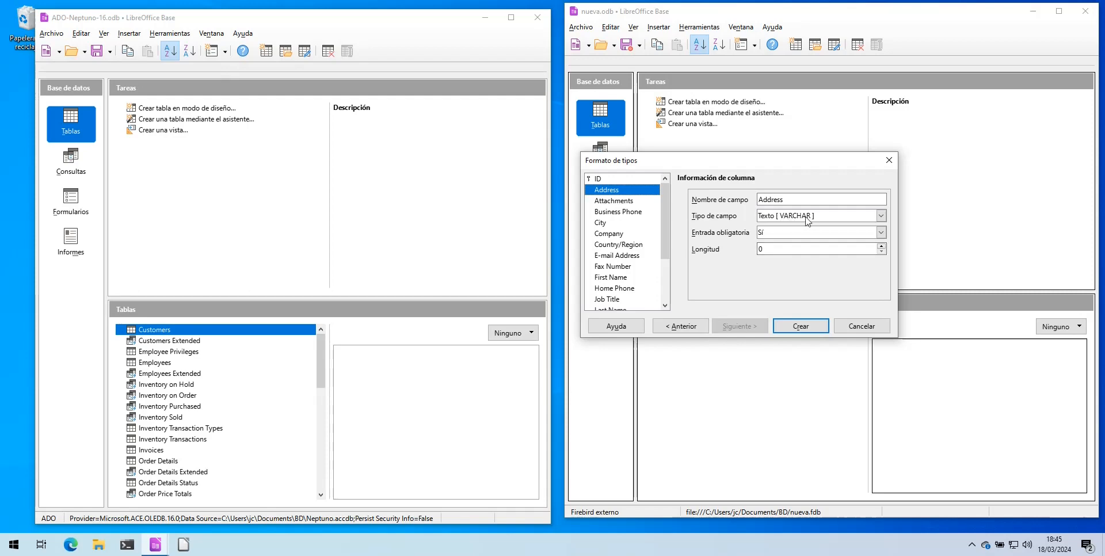
# Open the source Customers table of ADO-Neptuno-16 for design editing and examine its fields' types and properties
pyautogui.rightClick(162, 334)
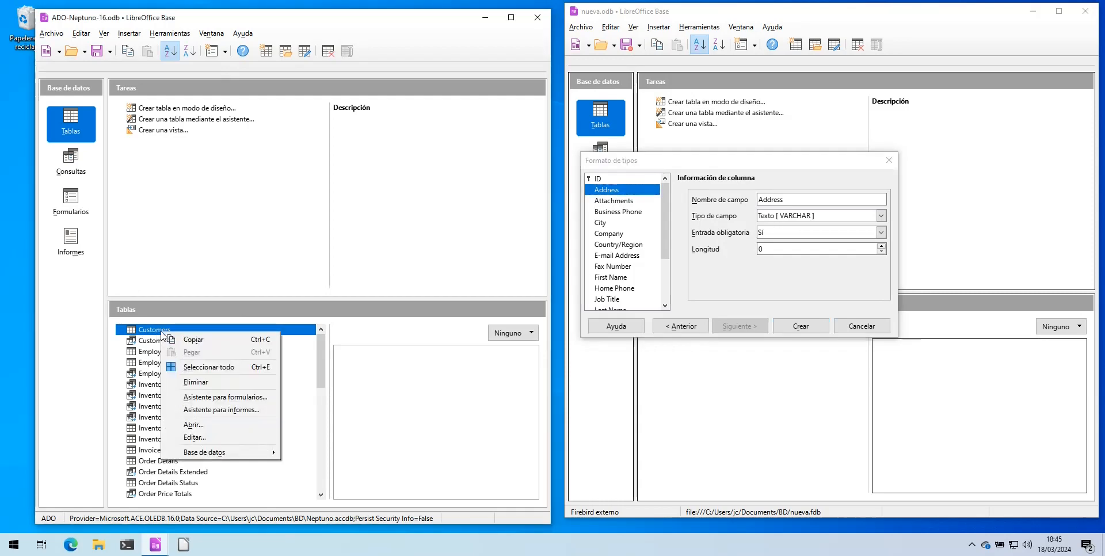
pyautogui.click(195, 437)
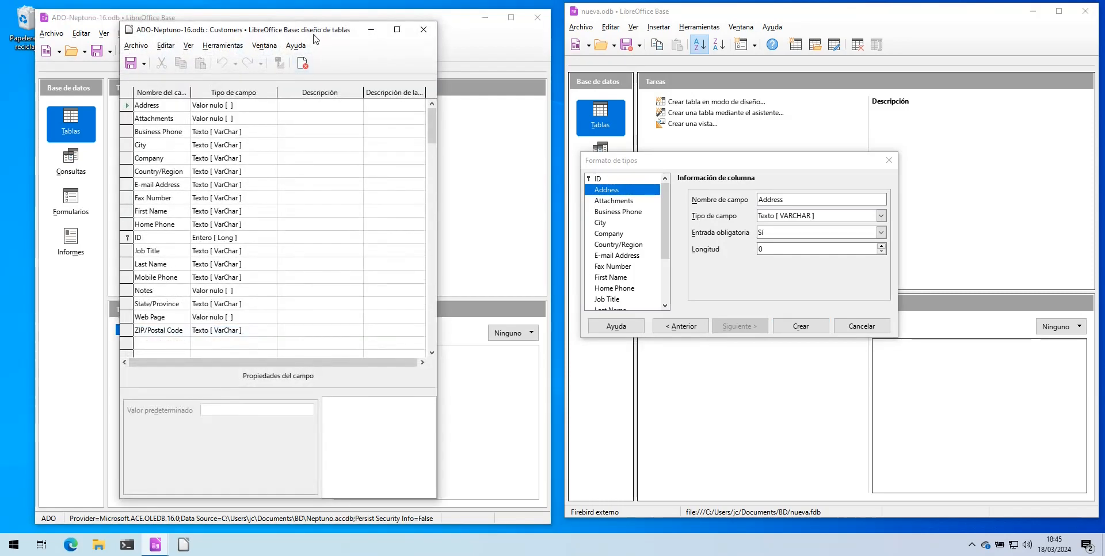
pyautogui.moveTo(316, 39); pyautogui.dragTo(289, 35)
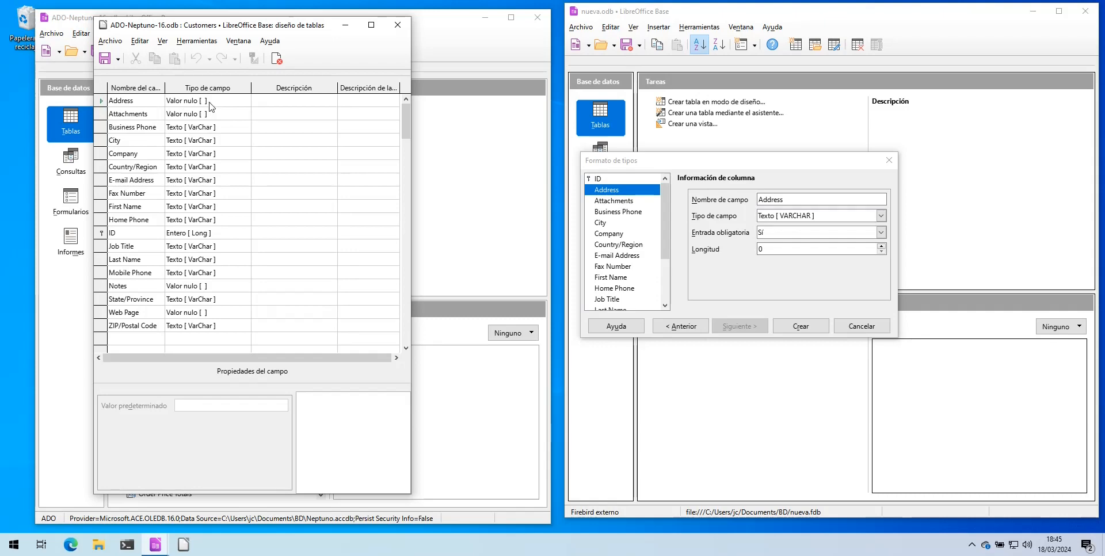
pyautogui.click(176, 126)
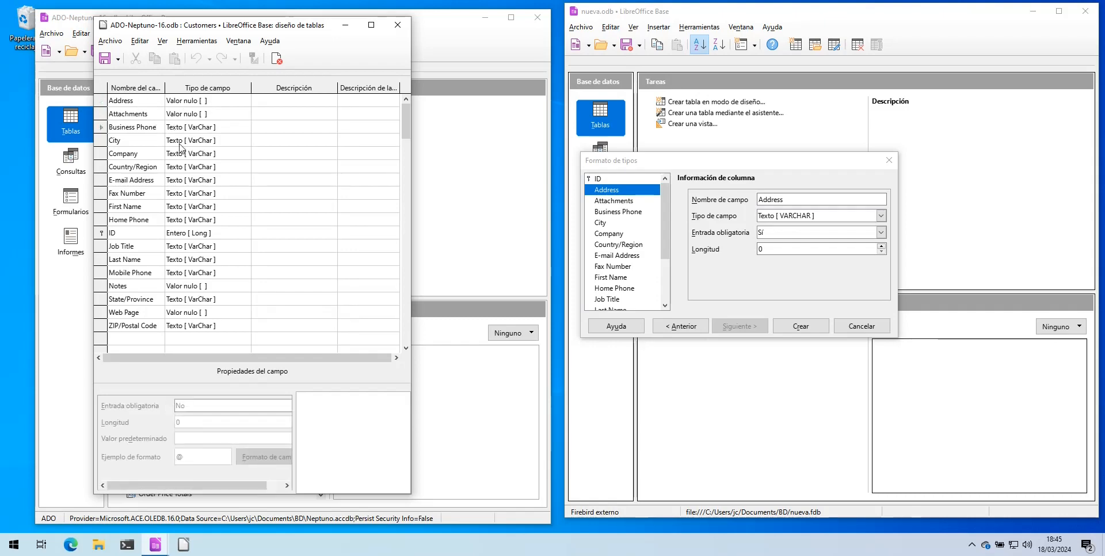
pyautogui.click(148, 114)
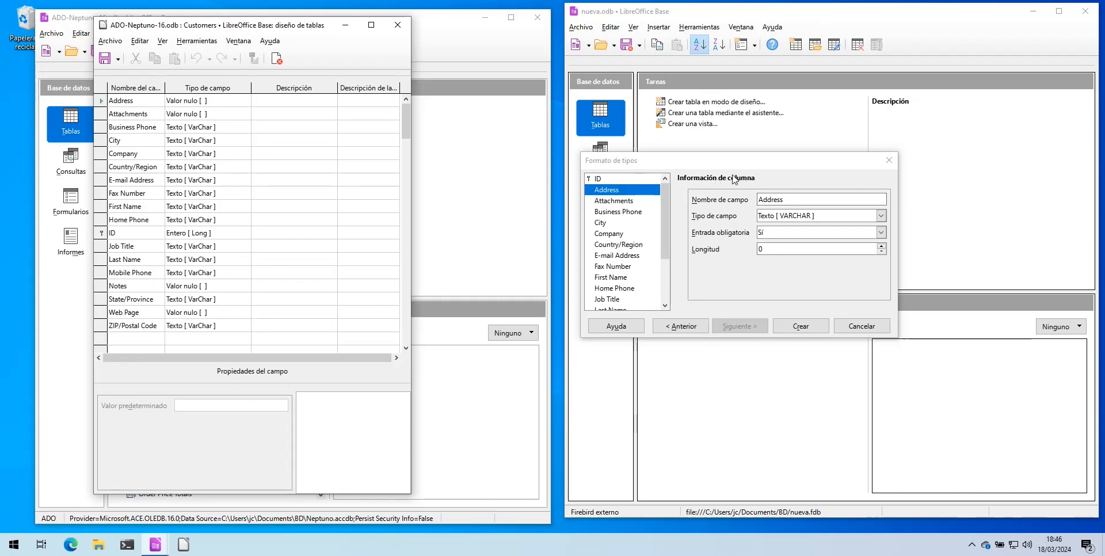
# Set the Address column's field type to CLOB [ BLOB SUB_TYPE TEXT ] in the copied table's type formatting
pyautogui.click(796, 164)
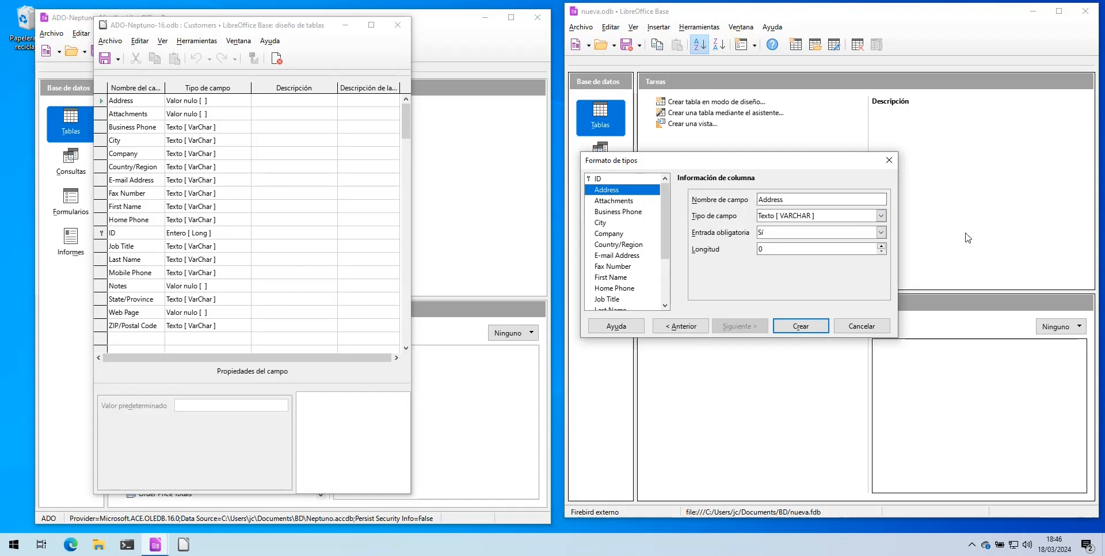
pyautogui.click(882, 216)
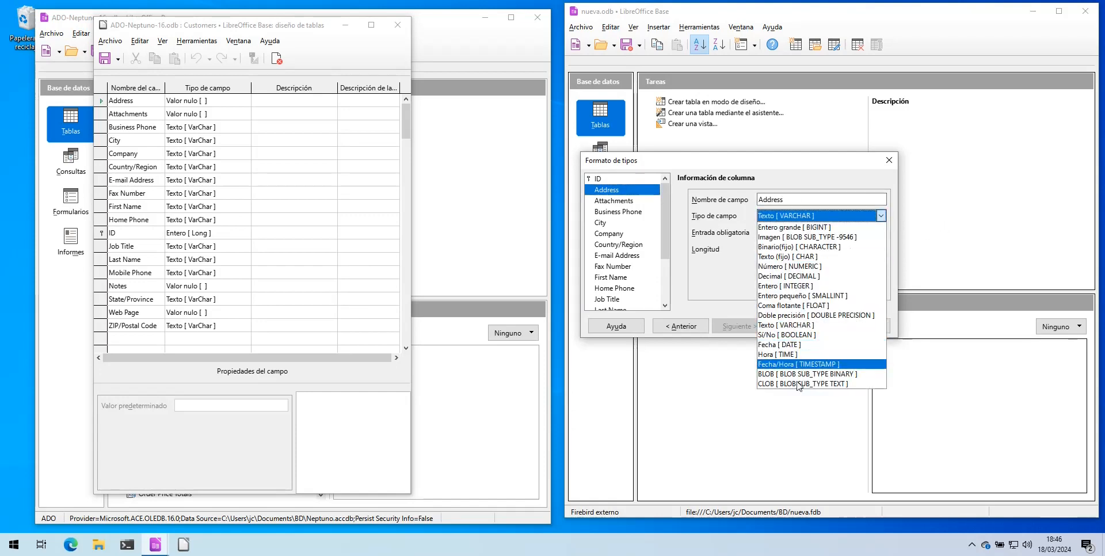
pyautogui.click(765, 384)
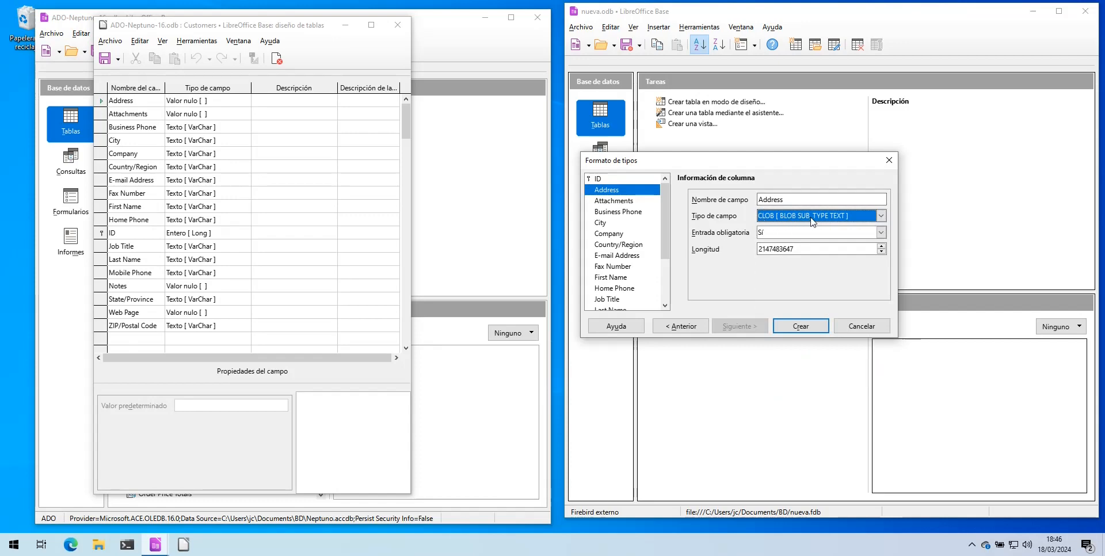
pyautogui.click(823, 248)
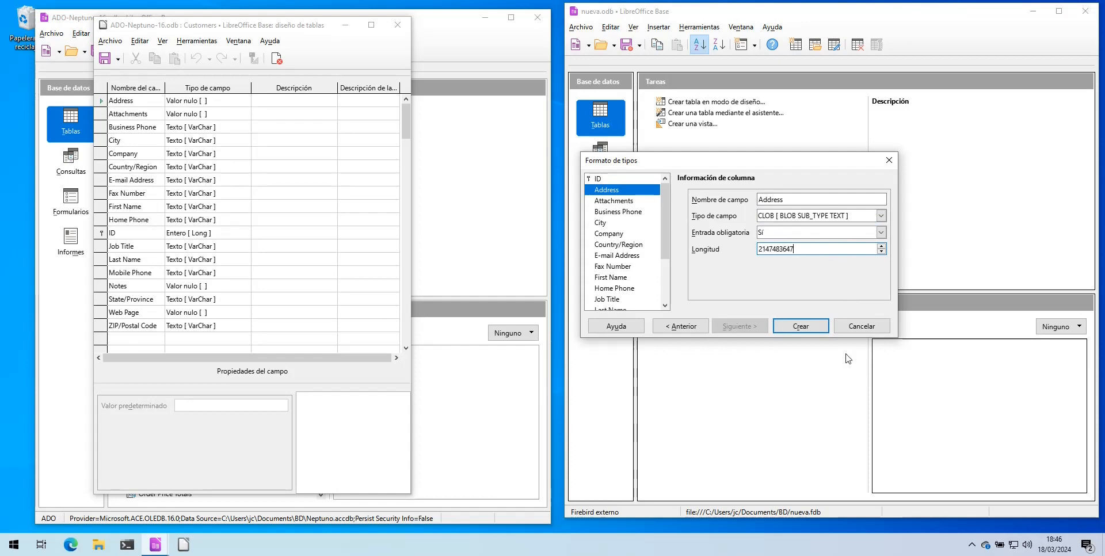
# Set the Attachments column's field type to CLOB [ BLOB SUB_TYPE TEXT ]
pyautogui.click(624, 203)
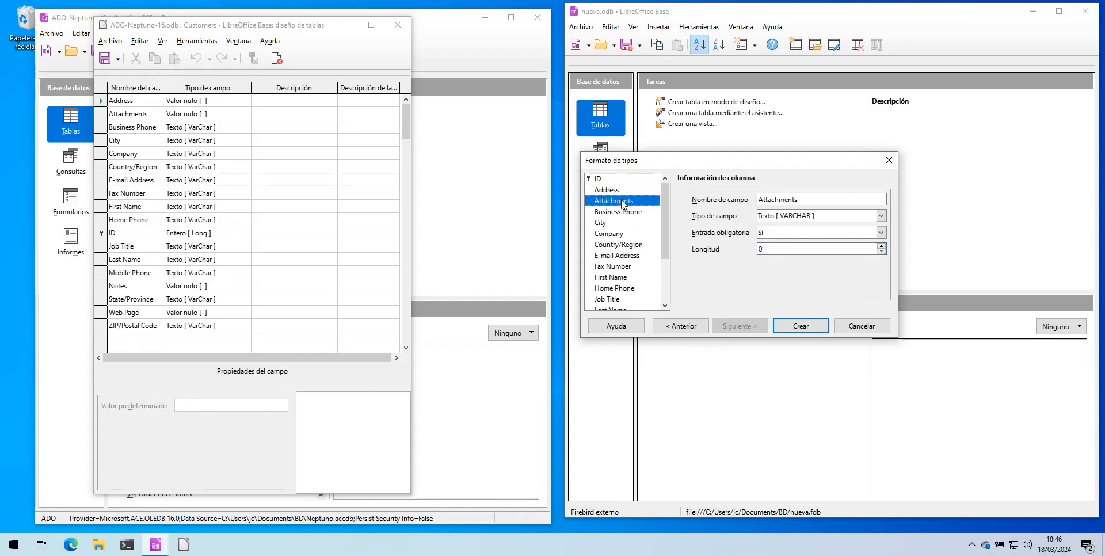
pyautogui.click(881, 216)
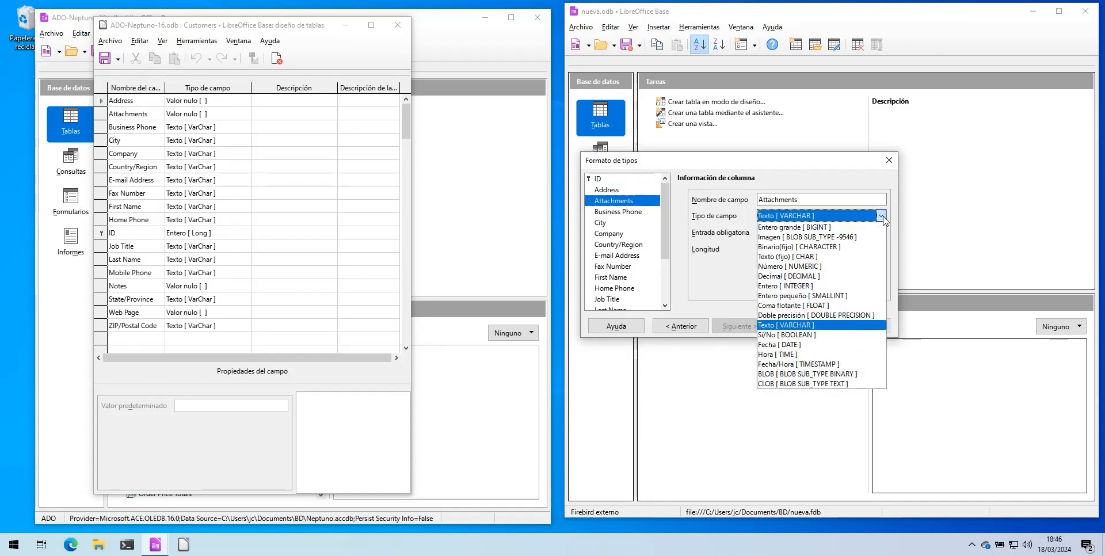
pyautogui.click(777, 384)
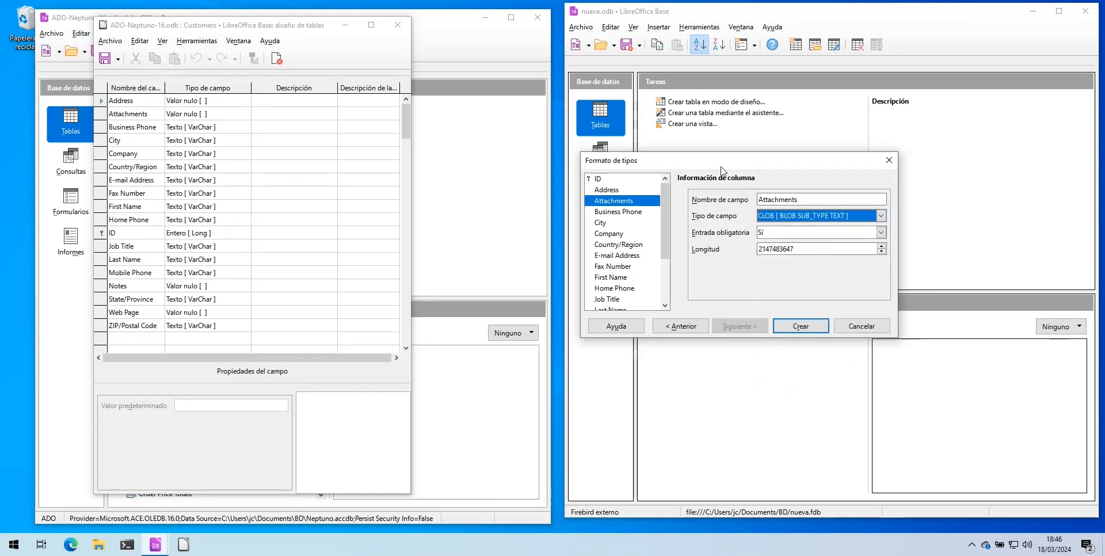
# Check the Business Phone column, then set the E-mail Address column's field type to CLOB [ BLOB SUB_TYPE TEXT ]
pyautogui.click(618, 213)
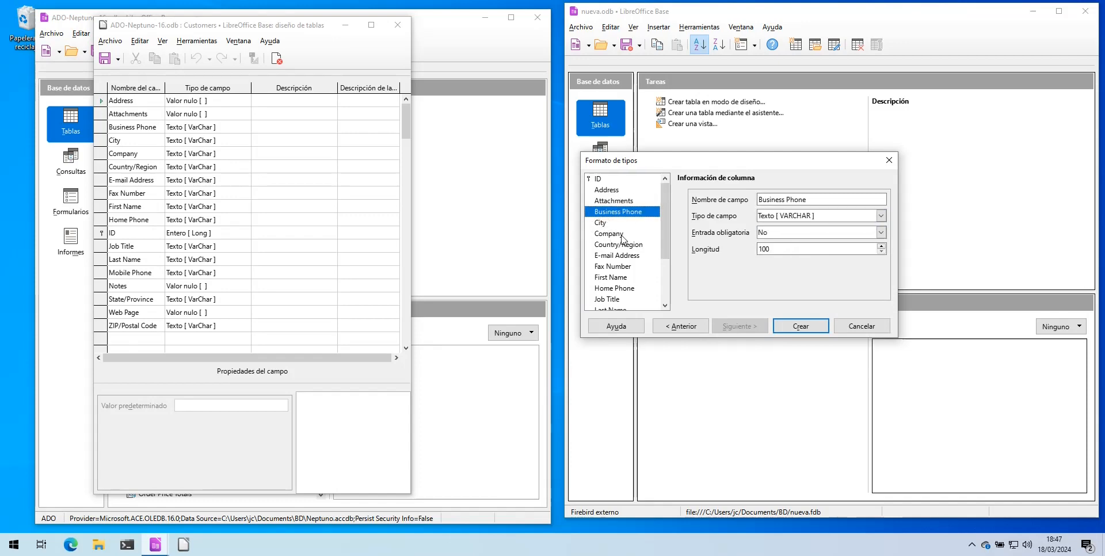
pyautogui.click(613, 256)
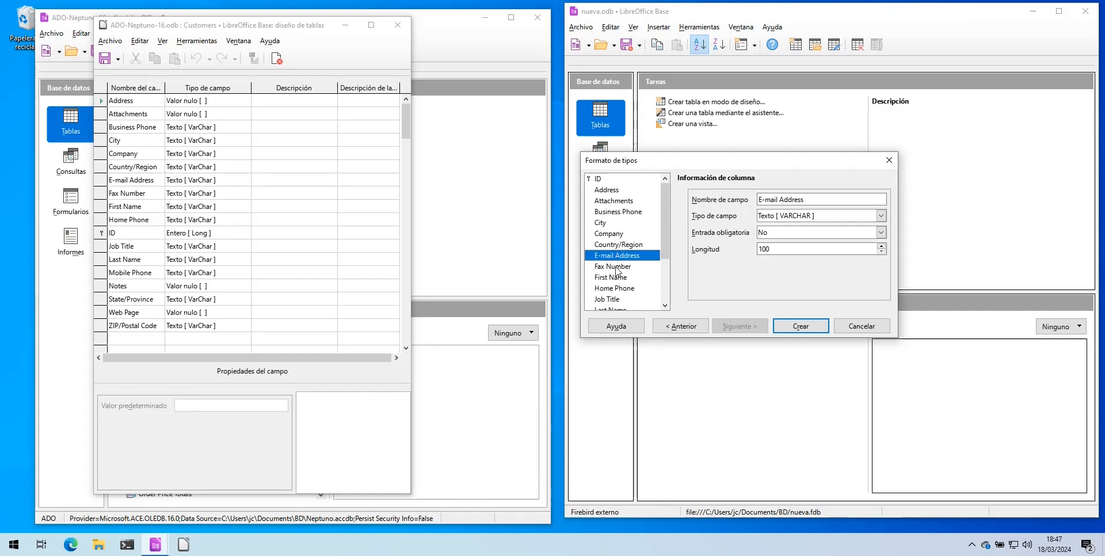
pyautogui.click(321, 51)
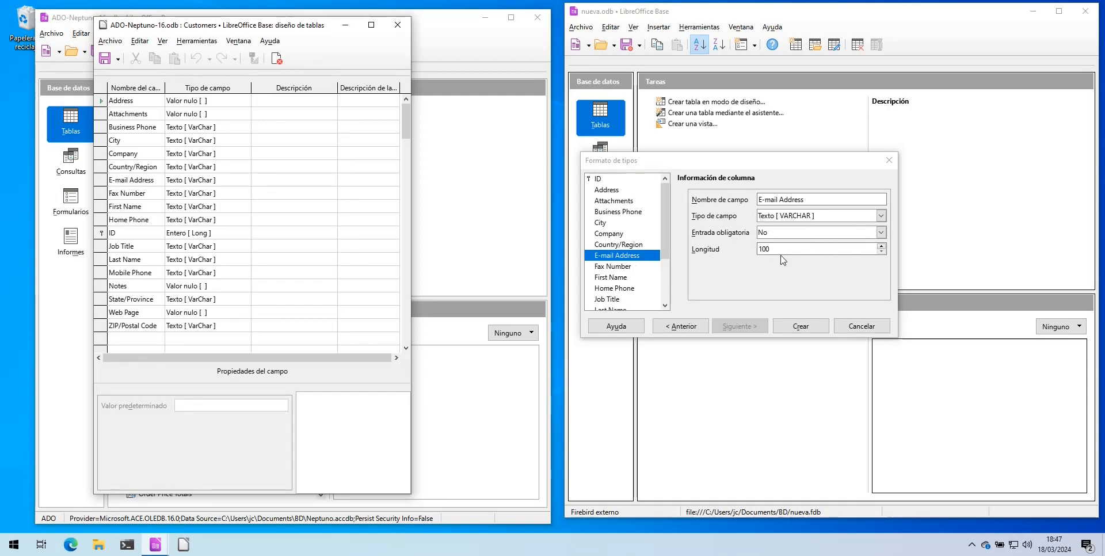
pyautogui.click(880, 216)
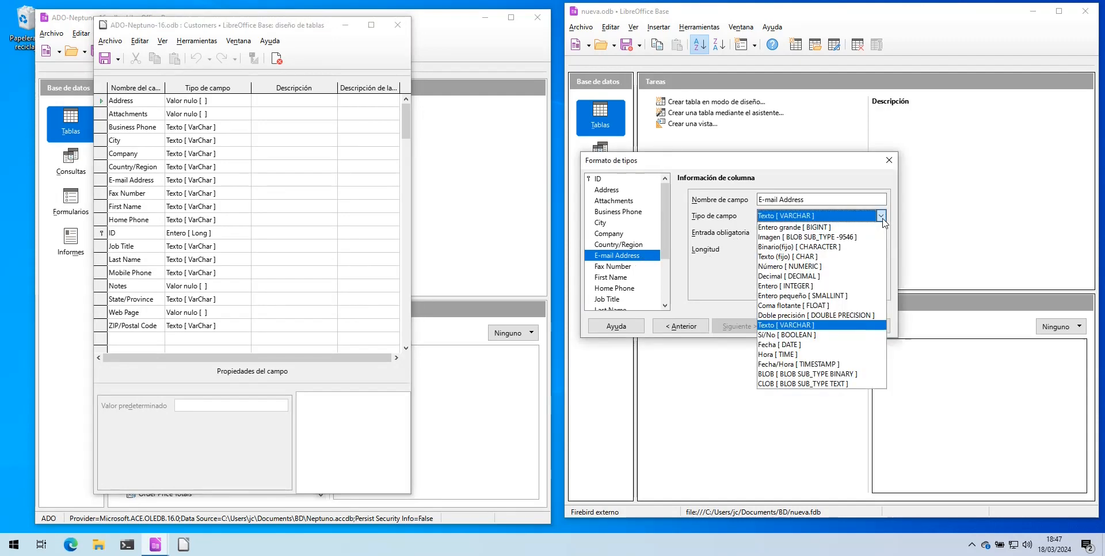
pyautogui.click(792, 383)
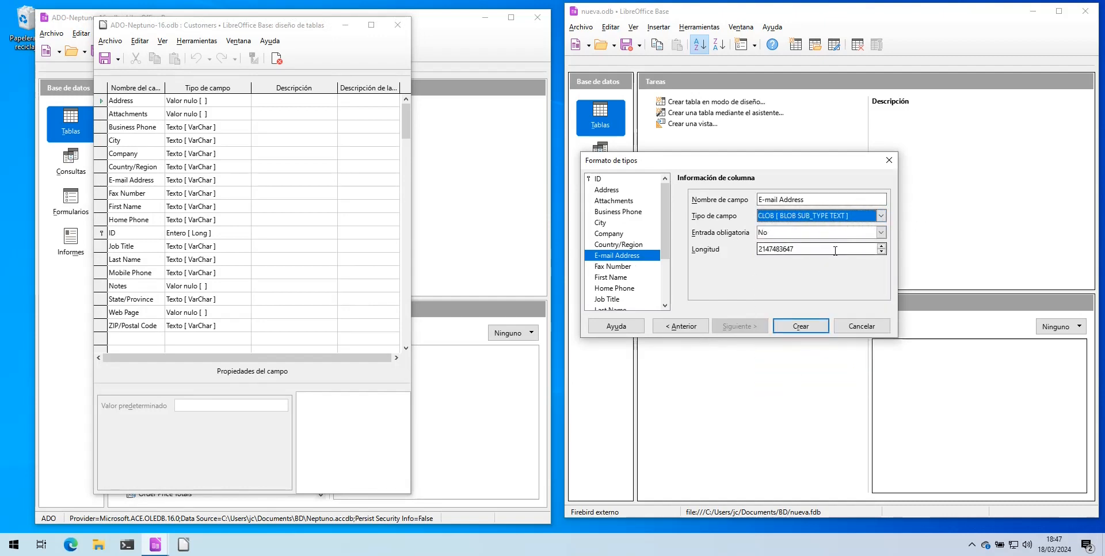
# Check the field type settings of the columns from Fax Number through Mobile Phone
pyautogui.click(601, 268)
pyautogui.click(602, 279)
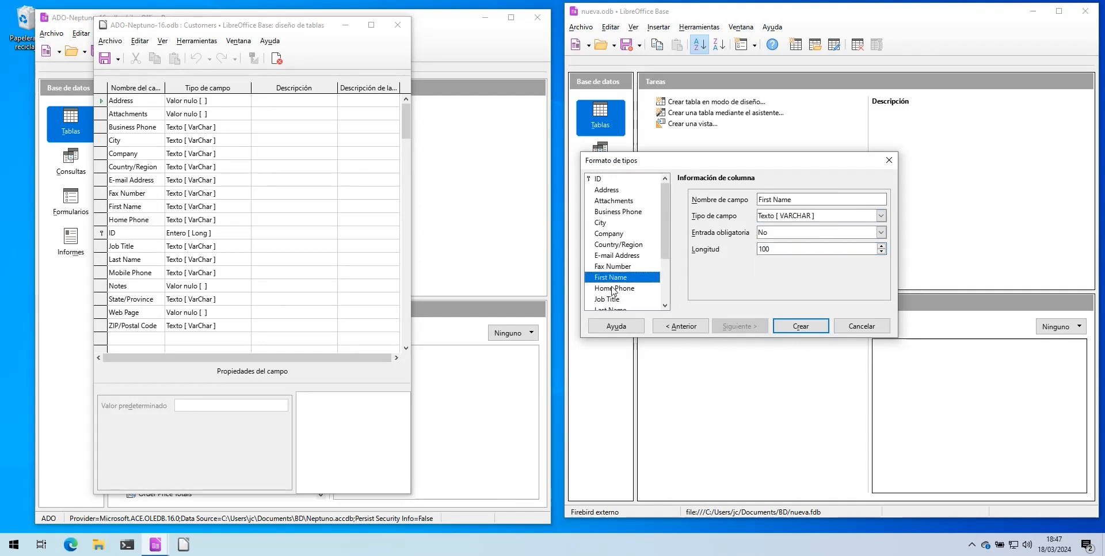
pyautogui.scroll(-1, 636, 263)
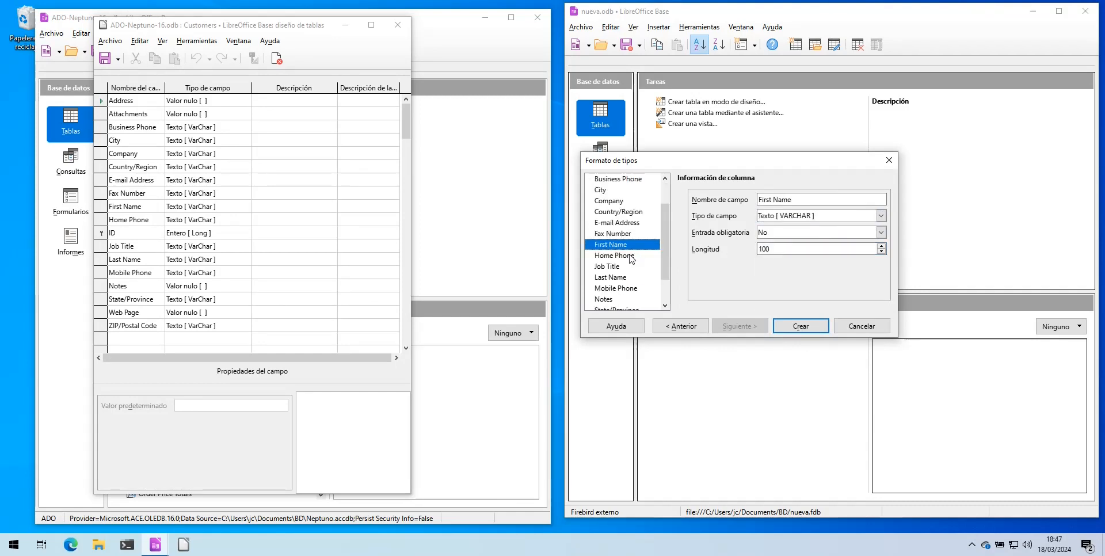
pyautogui.click(622, 256)
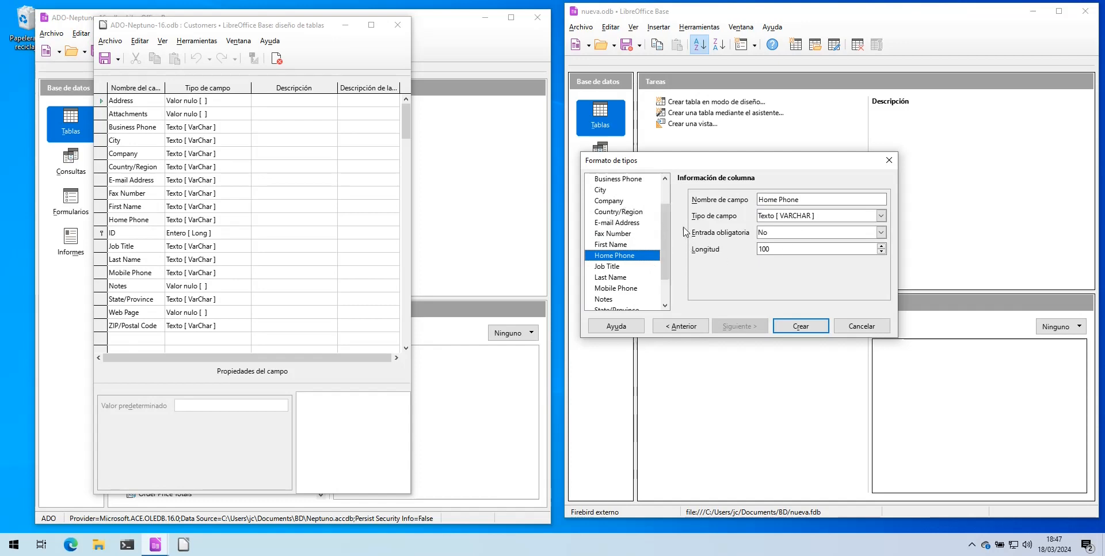
pyautogui.scroll(1, 664, 230)
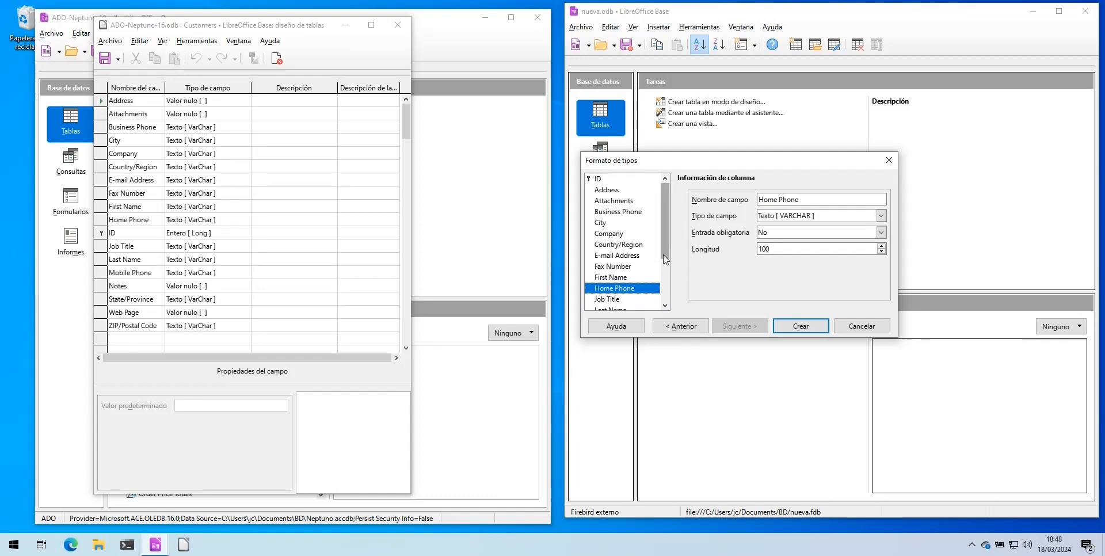
pyautogui.moveTo(663, 258); pyautogui.dragTo(662, 301)
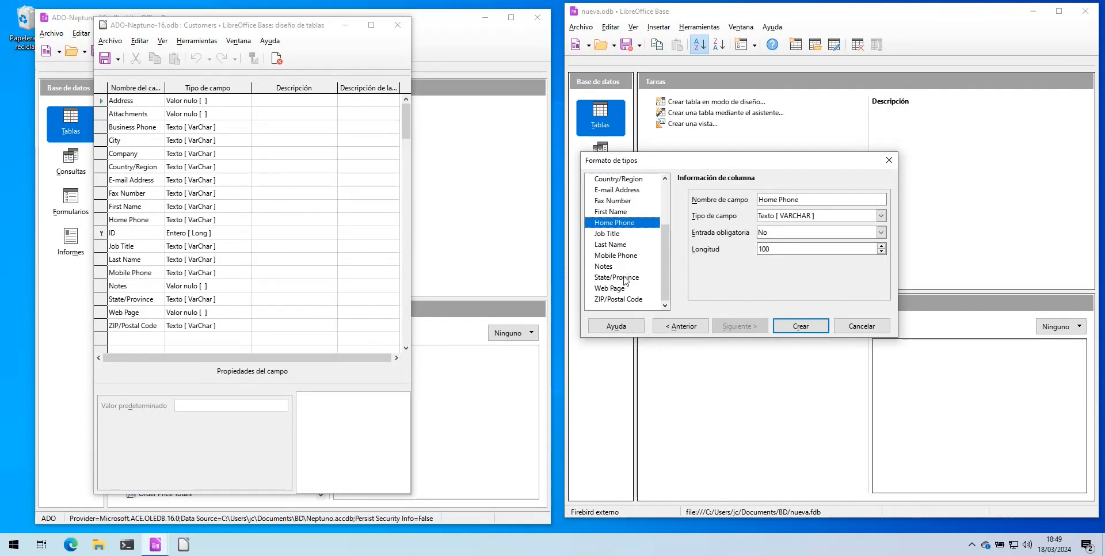
pyautogui.click(603, 234)
pyautogui.click(602, 246)
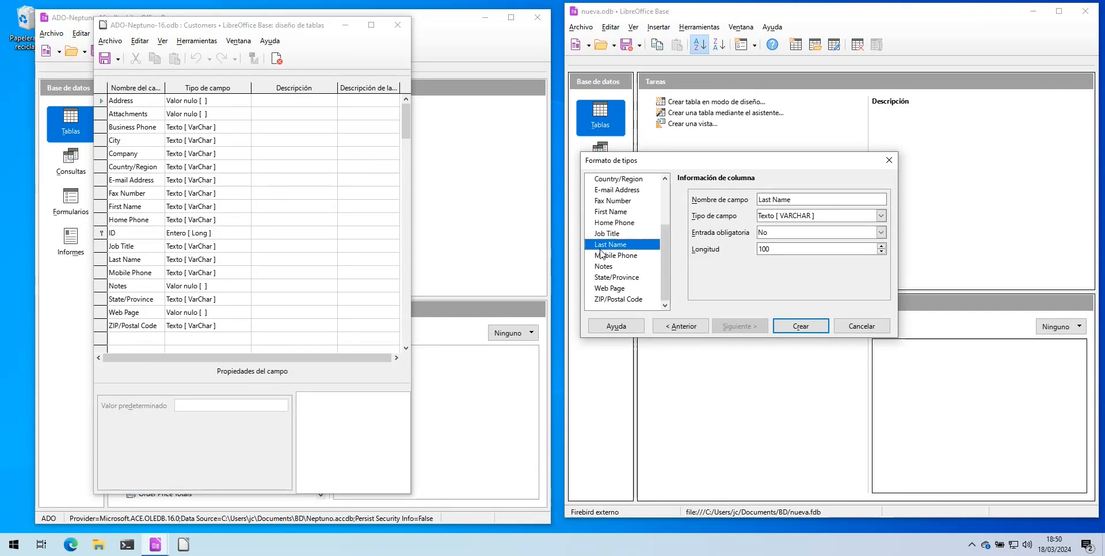
pyautogui.click(603, 257)
# Set the Notes column's field type to CLOB [ BLOB SUB_TYPE TEXT ]
pyautogui.click(604, 267)
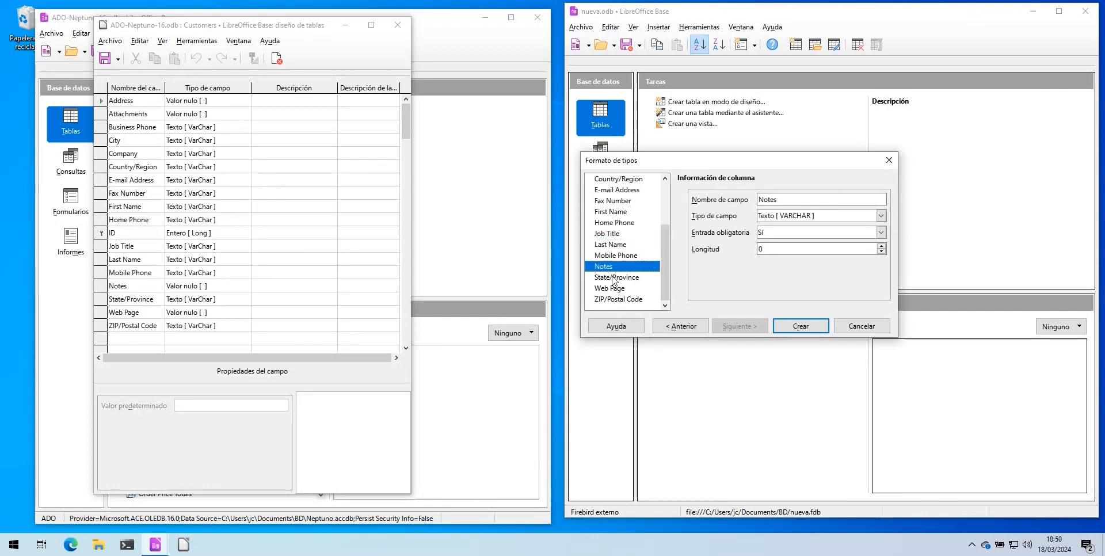
pyautogui.click(880, 216)
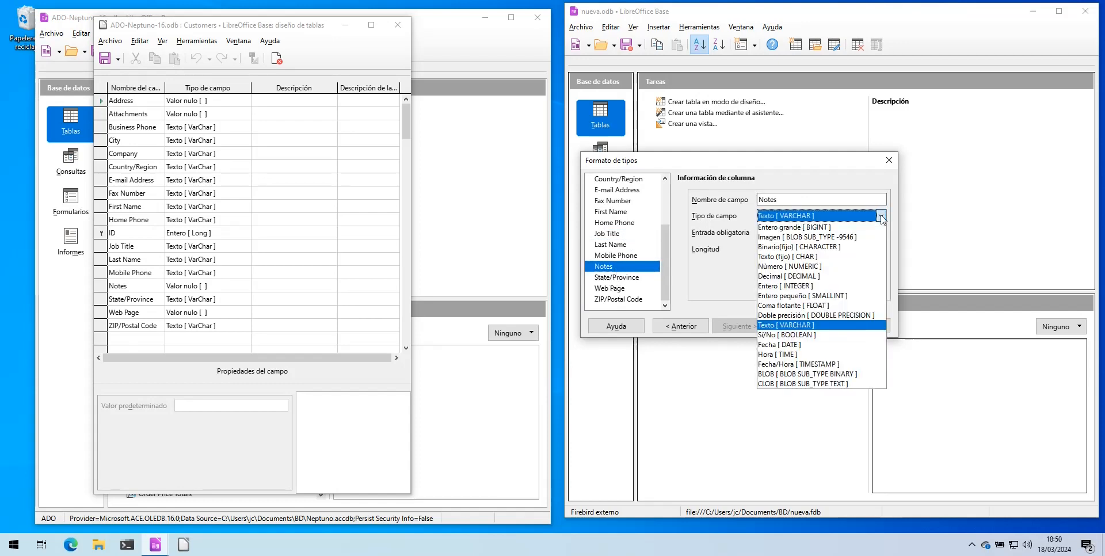
pyautogui.click(841, 384)
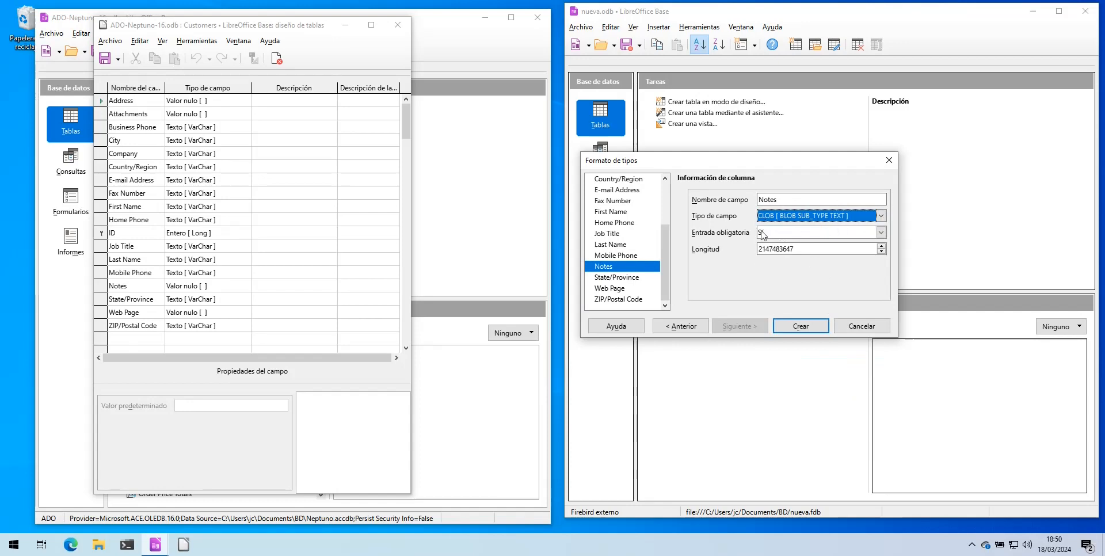
# Check the State/Province and Web Page columns, and return the E-mail Address column's field type to Texto [ VARCHAR ]
pyautogui.click(616, 279)
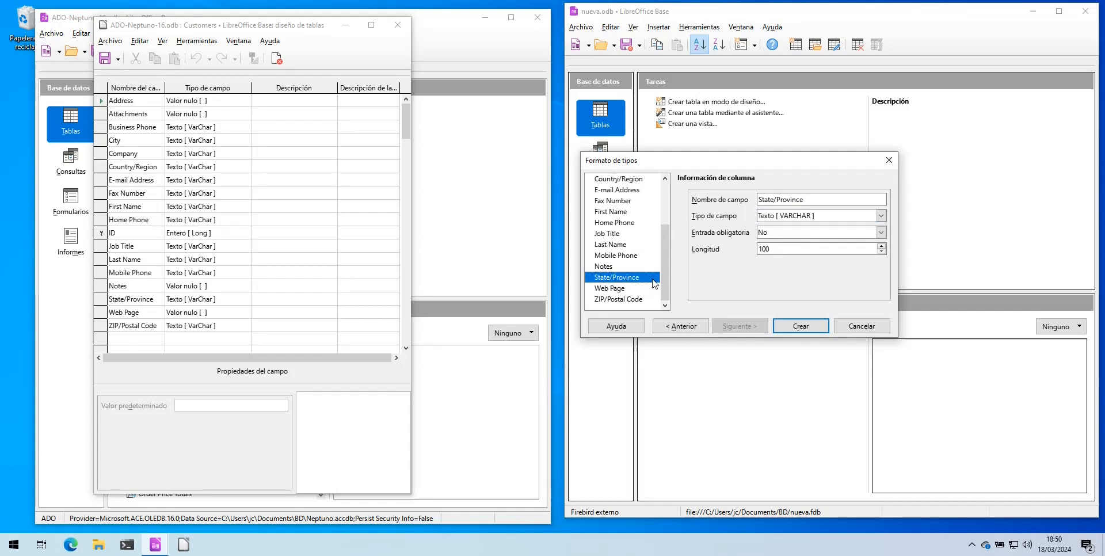
pyautogui.click(791, 247)
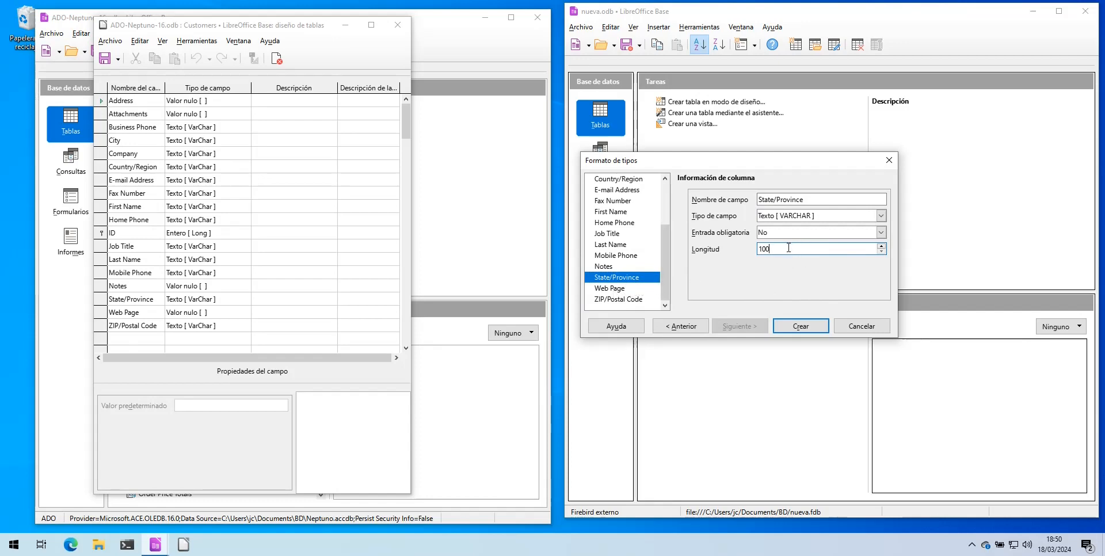
pyautogui.click(621, 295)
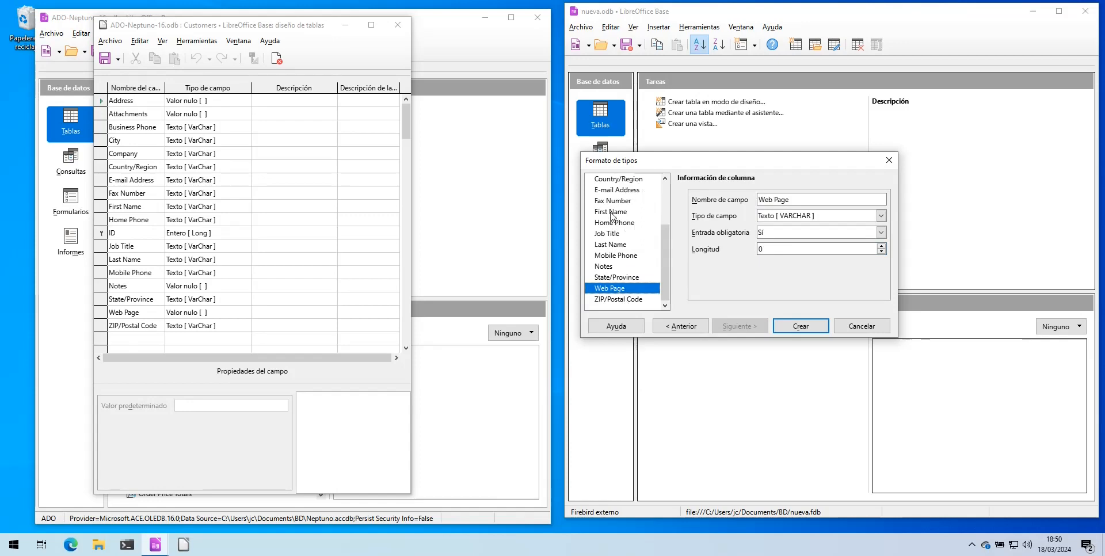
pyautogui.click(621, 191)
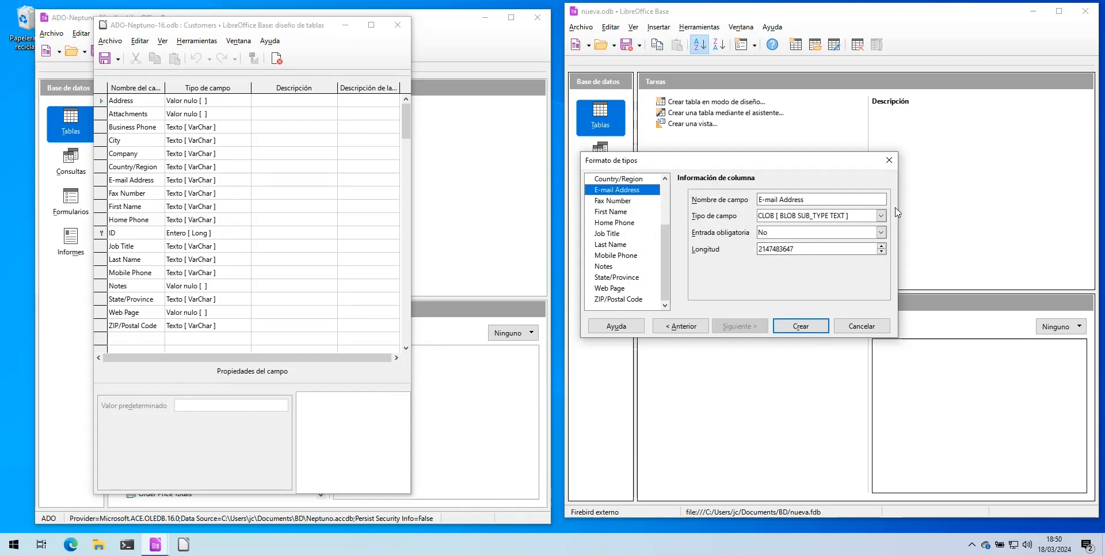
pyautogui.click(881, 215)
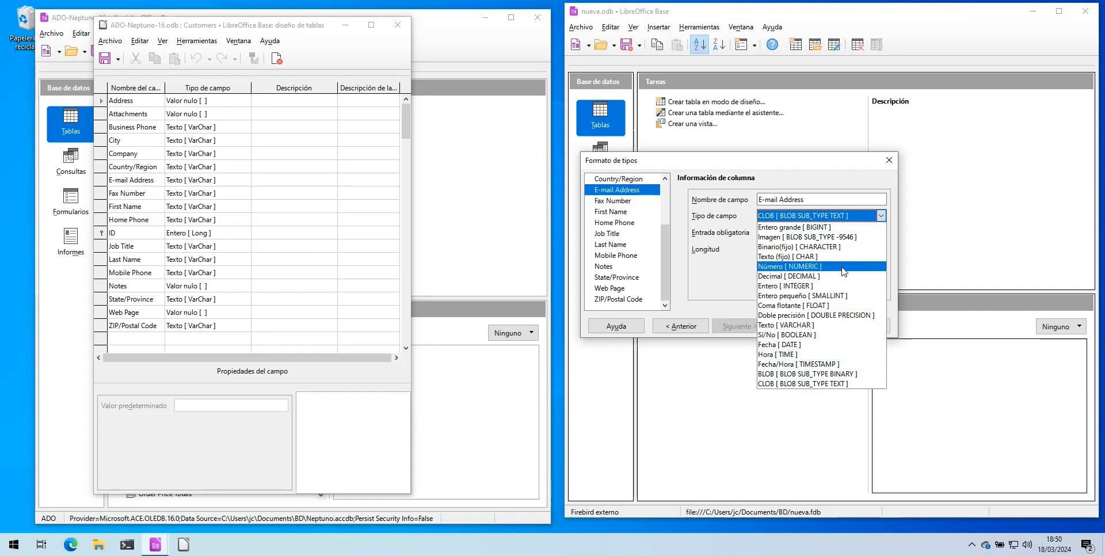
pyautogui.click(823, 325)
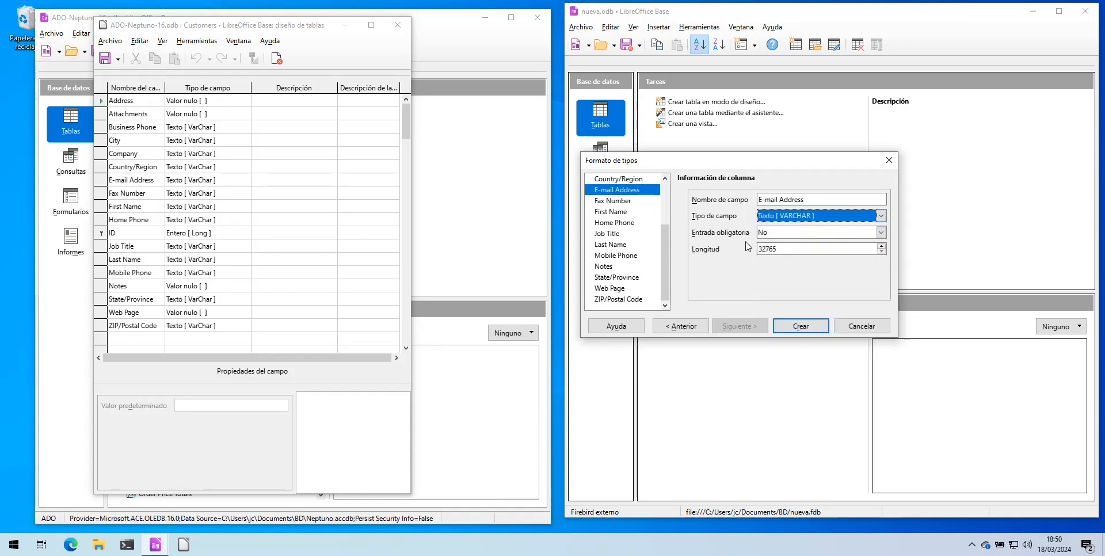
pyautogui.click(844, 247)
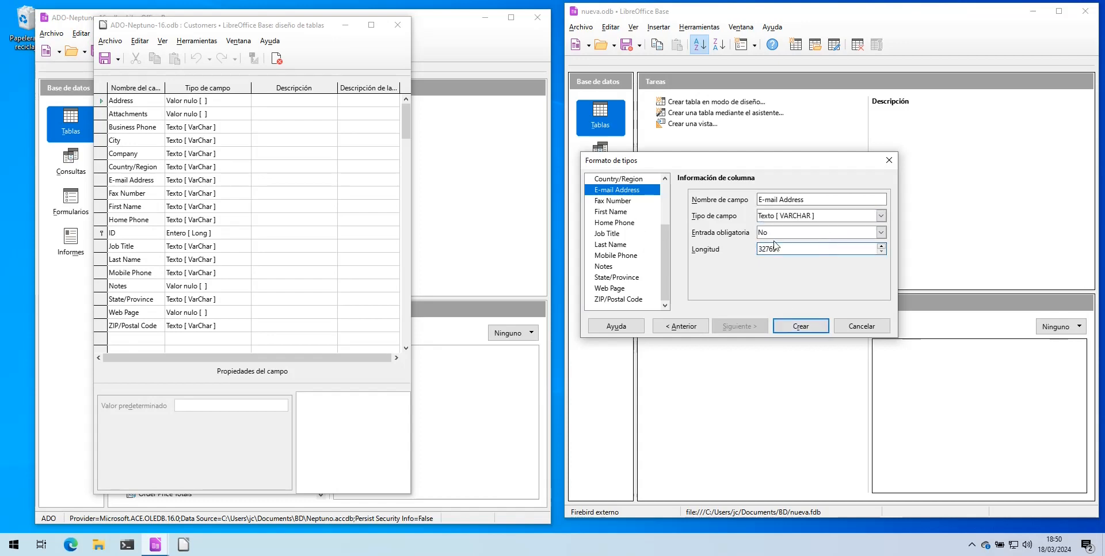
# Set the Web Page column's field type to CLOB [ BLOB SUB_TYPE TEXT ] and check the ZIP/Postal Code column's settings
pyautogui.click(611, 289)
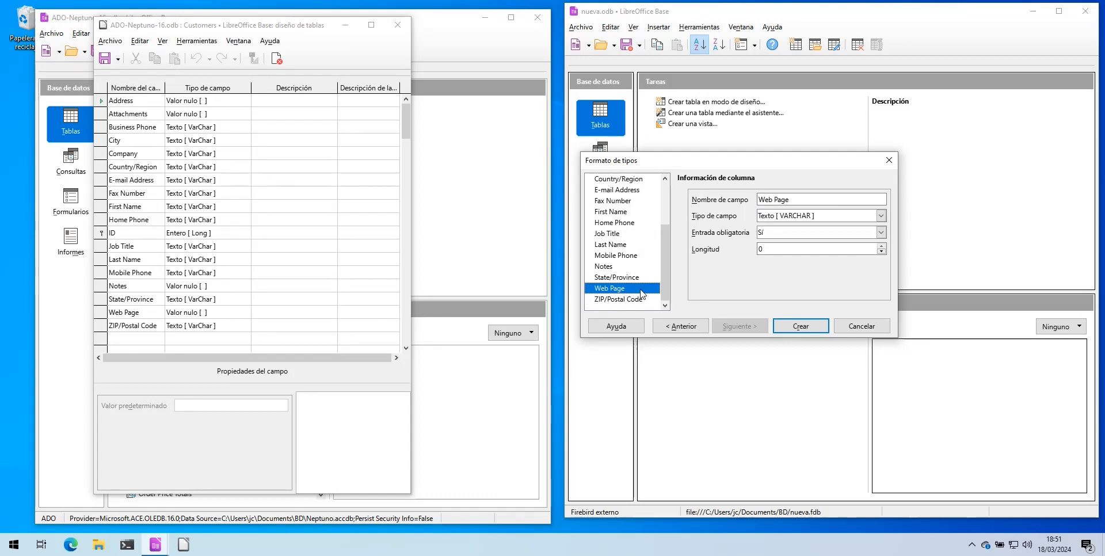
pyautogui.click(881, 215)
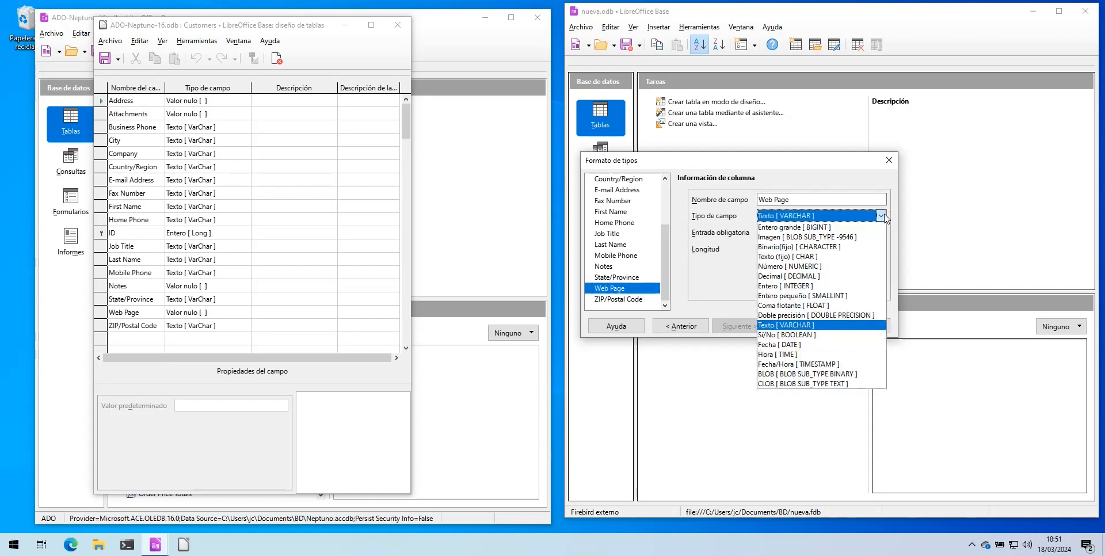
pyautogui.click(779, 384)
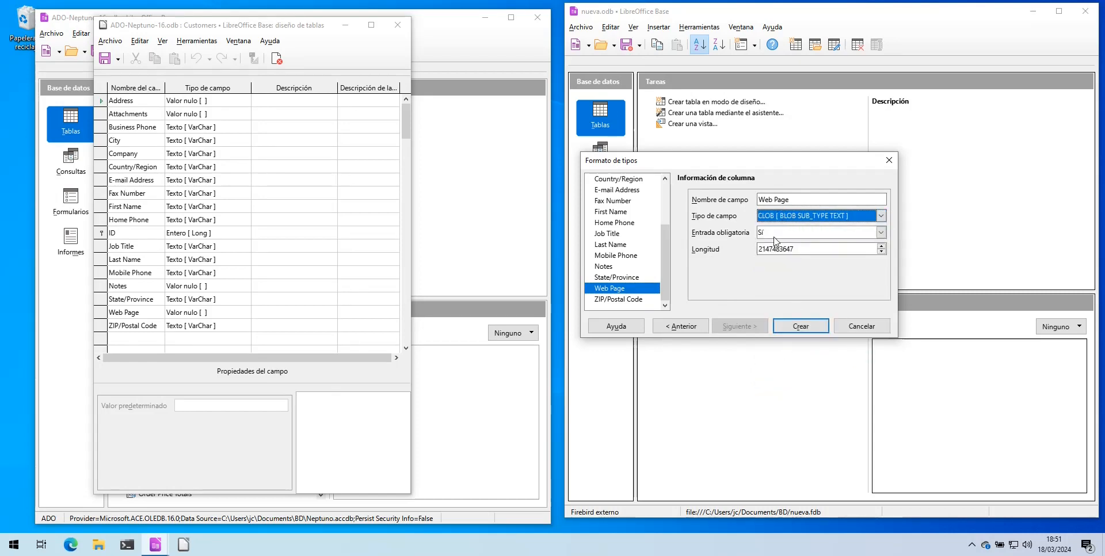
pyautogui.click(626, 299)
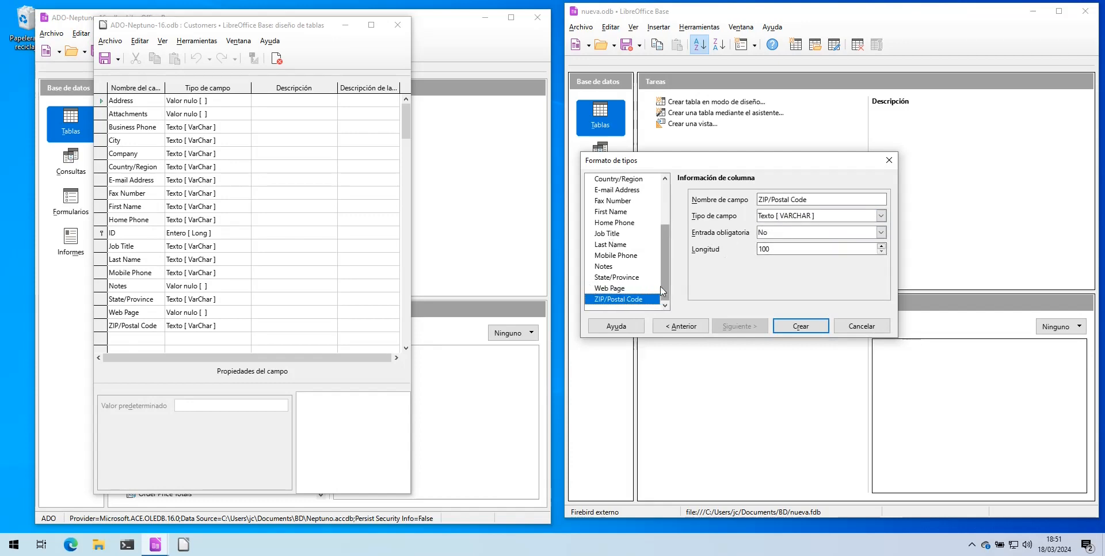
pyautogui.moveTo(664, 278); pyautogui.dragTo(659, 173)
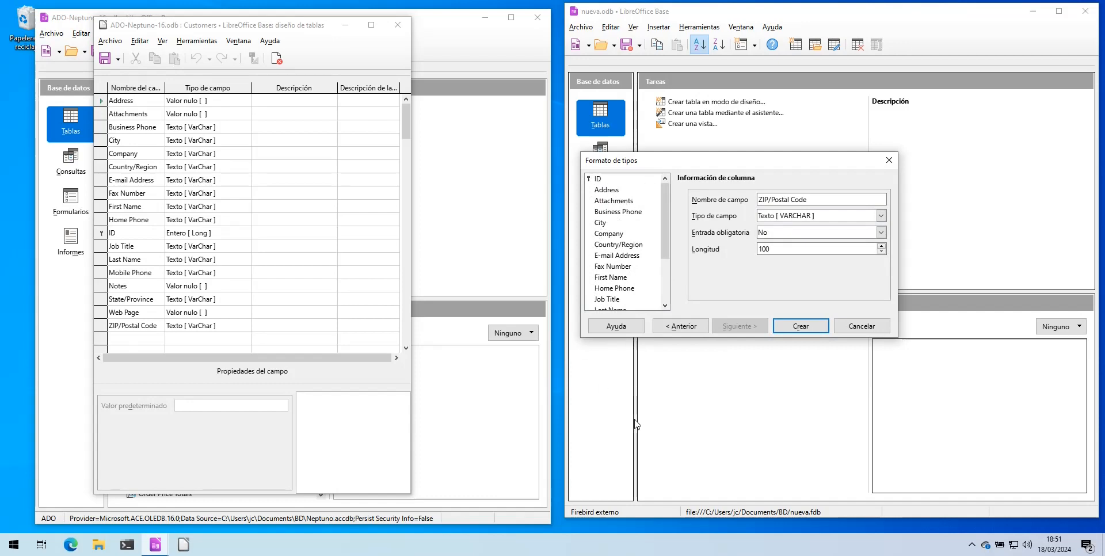
# Close the source Customers table design and open the table's data in ADO-Neptuno-16
pyautogui.click(397, 25)
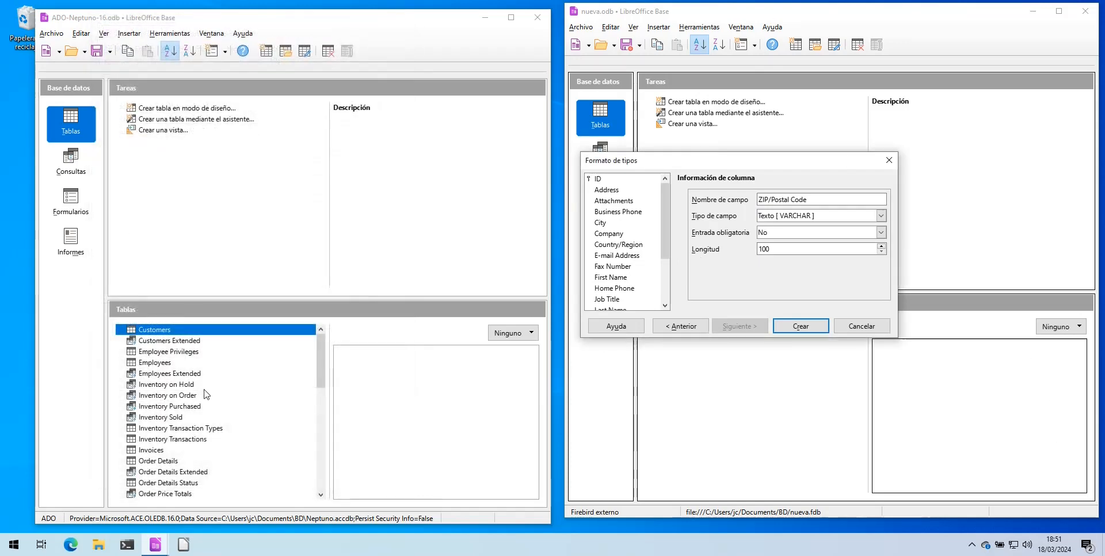
pyautogui.doubleClick(156, 331)
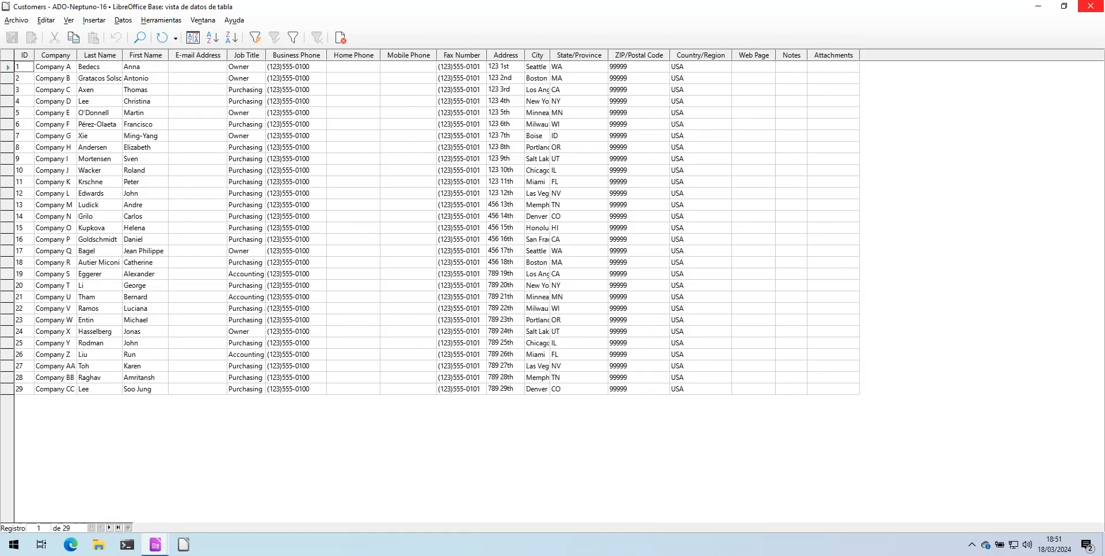
# Close the source Customers table data and check the Address column's type settings for the copy
pyautogui.click(1090, 5)
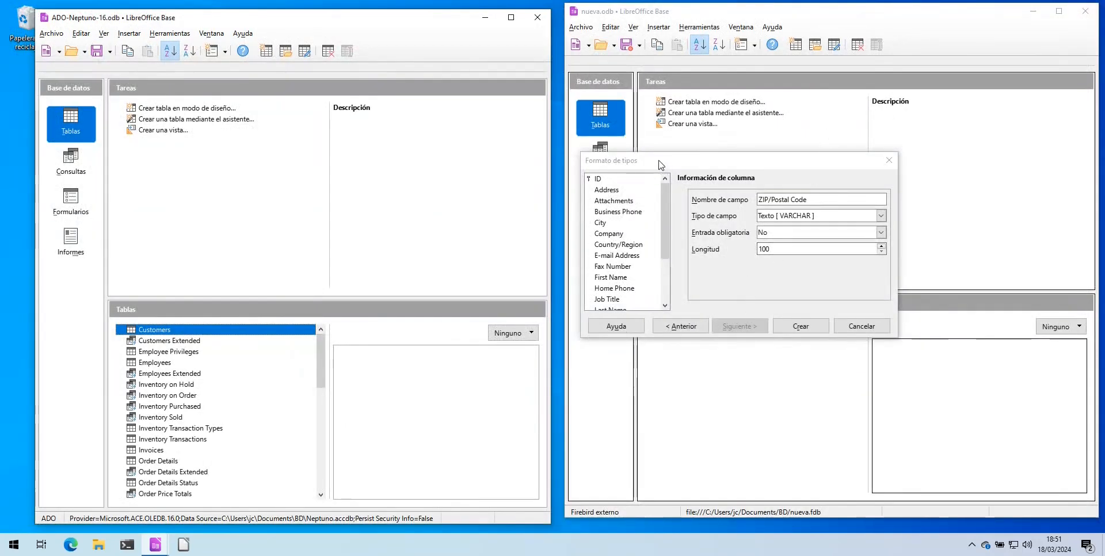
pyautogui.click(668, 222)
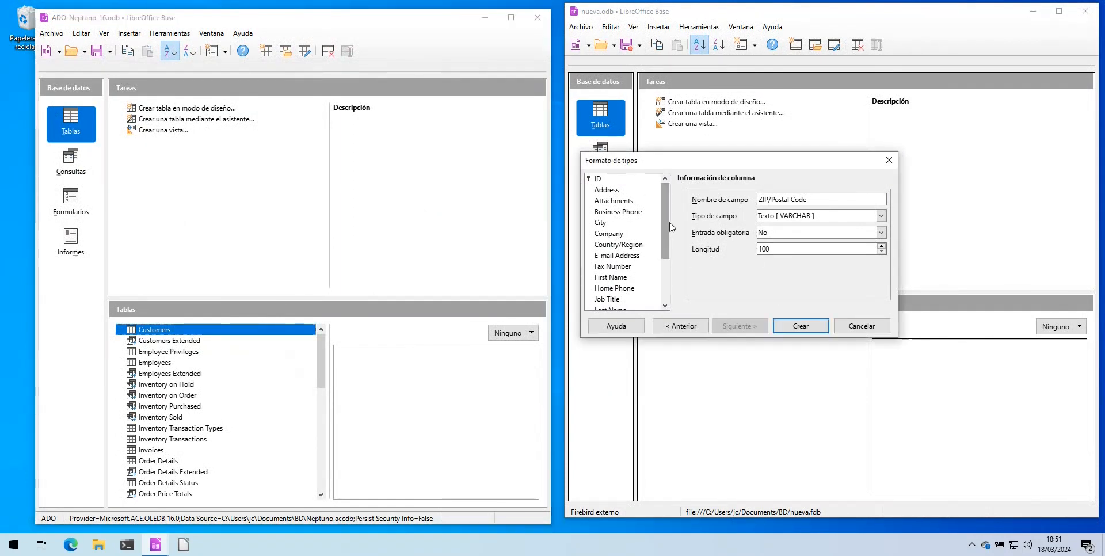
pyautogui.click(604, 190)
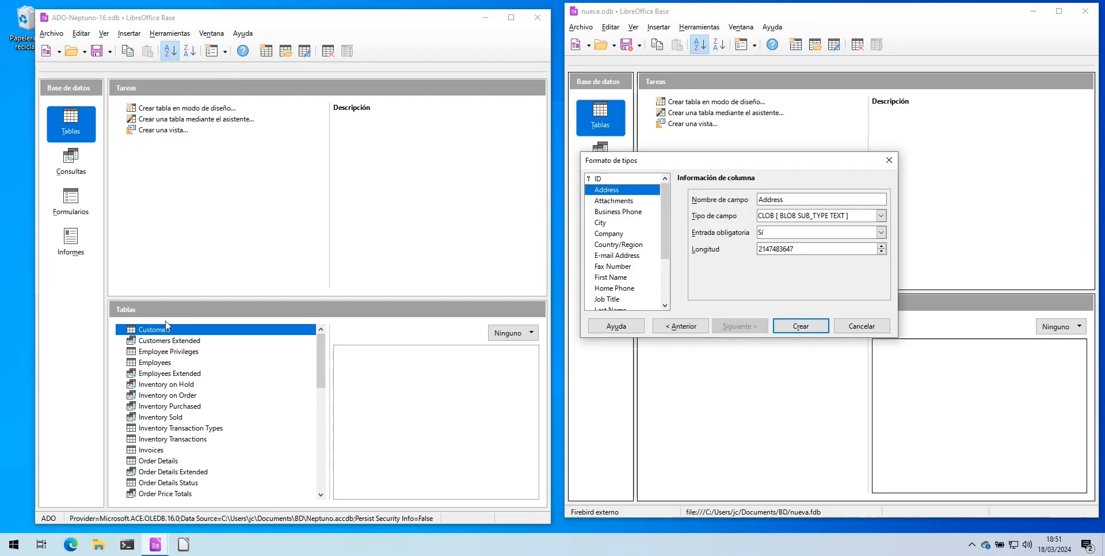
# Reopen the Customers table data in ADO-Neptuno-16 and fit its window so all columns from ID to Attachments can be examined
pyautogui.doubleClick(162, 335)
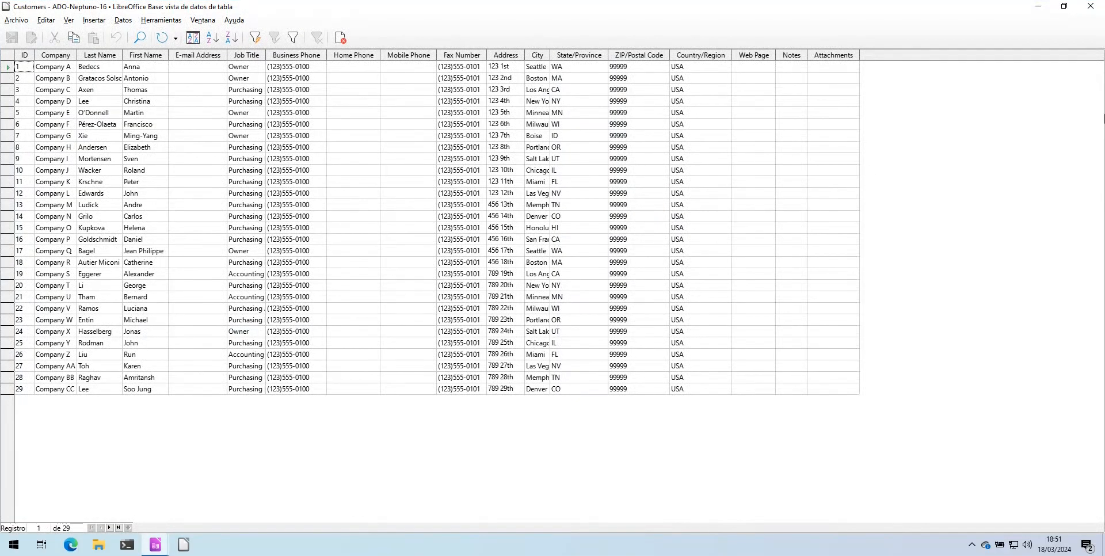
pyautogui.click(1064, 6)
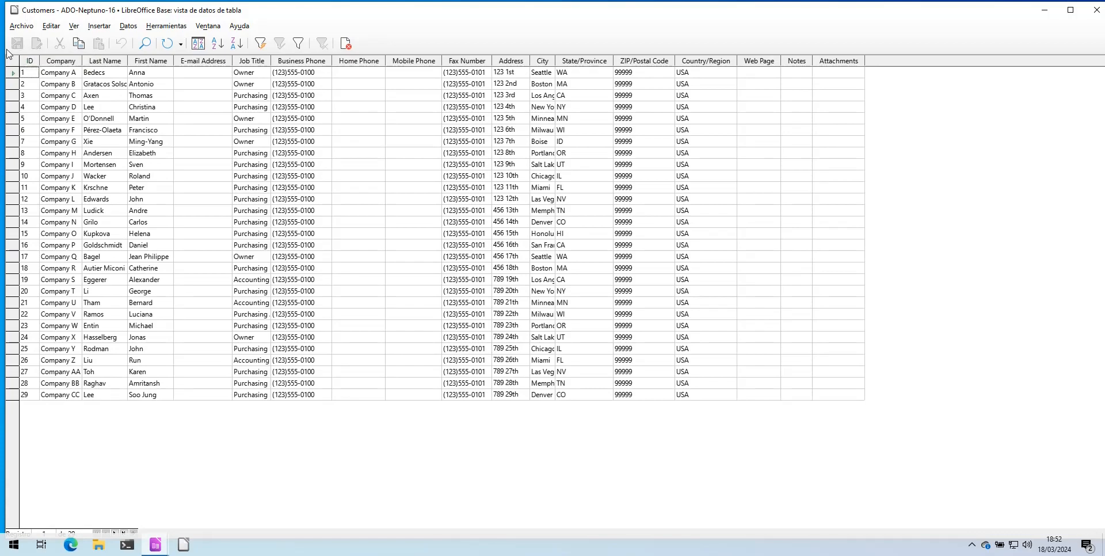
pyautogui.moveTo(5, 90); pyautogui.dragTo(527, 89)
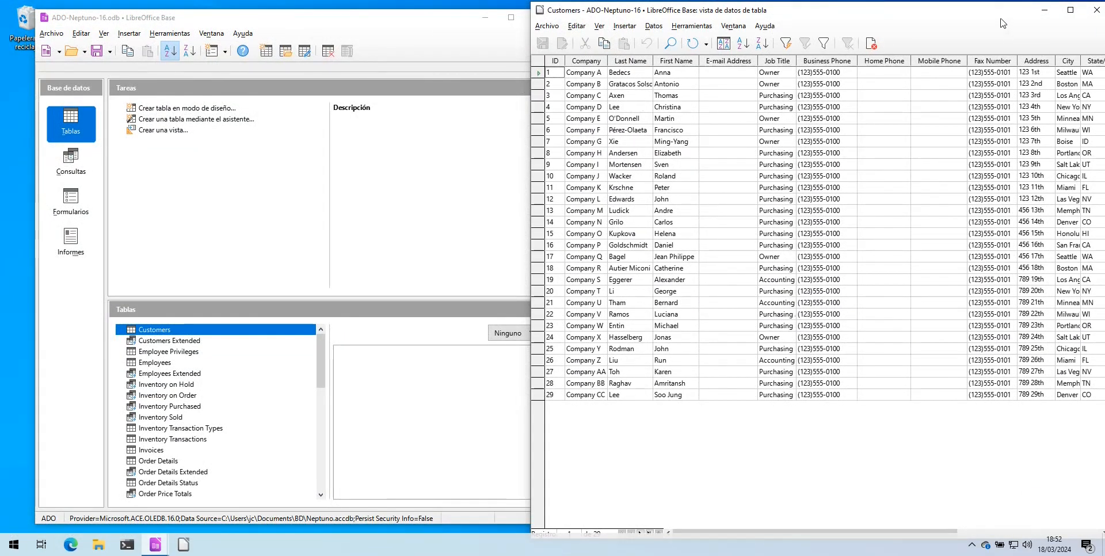
pyautogui.moveTo(999, 18); pyautogui.dragTo(383, 25)
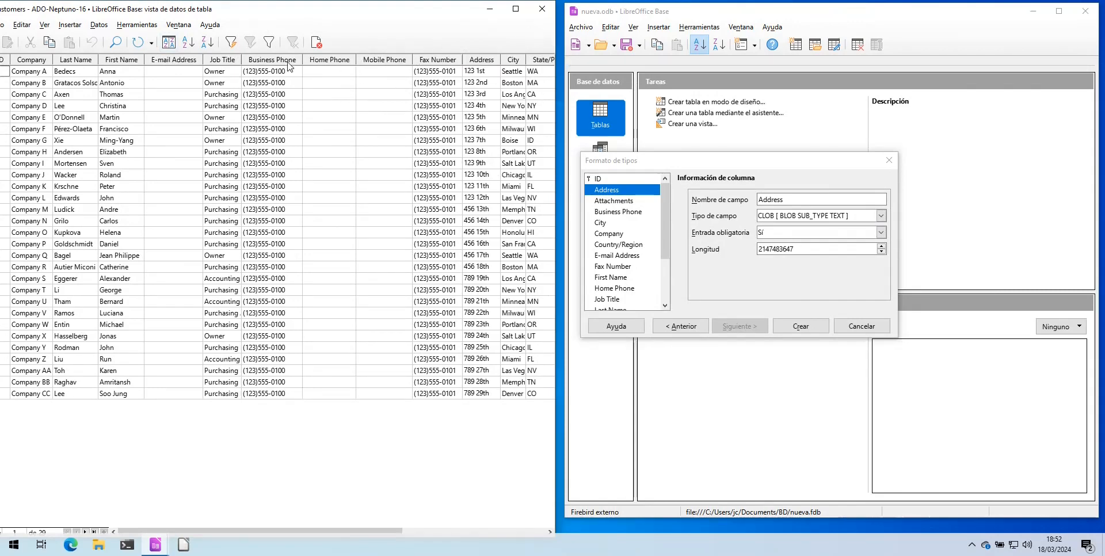
pyautogui.click(344, 60)
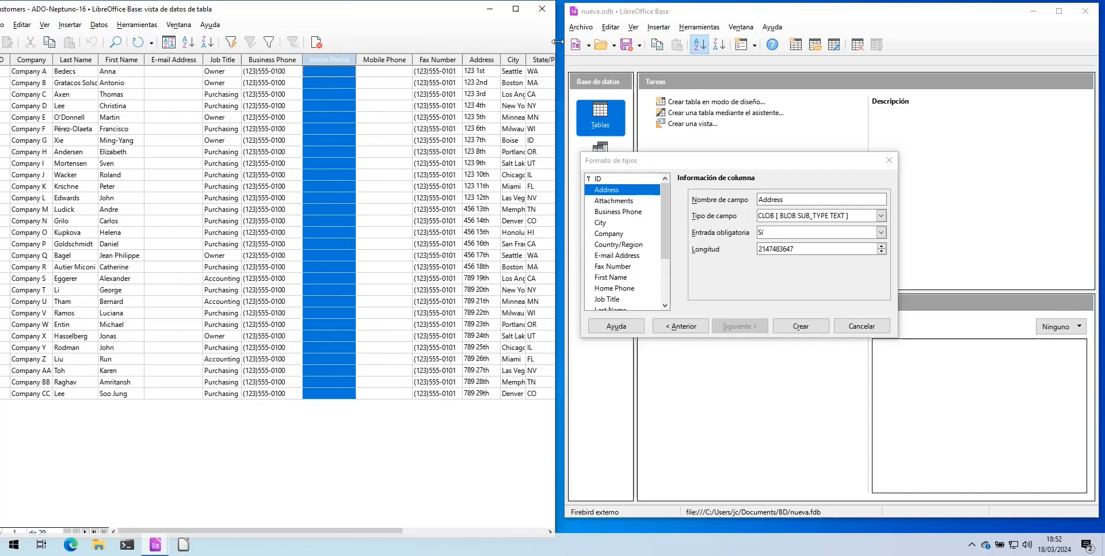
pyautogui.moveTo(550, 44); pyautogui.dragTo(857, 62)
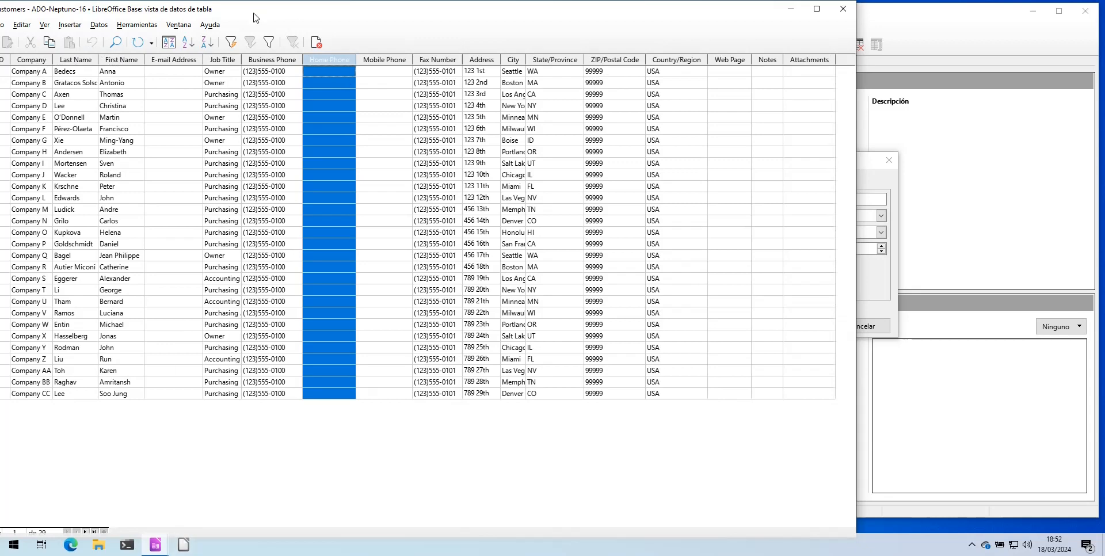
pyautogui.moveTo(262, 15)
pyautogui.mouseDown()
pyautogui.moveTo(299, 19)
pyautogui.moveTo(276, 22)
pyautogui.mouseUp()
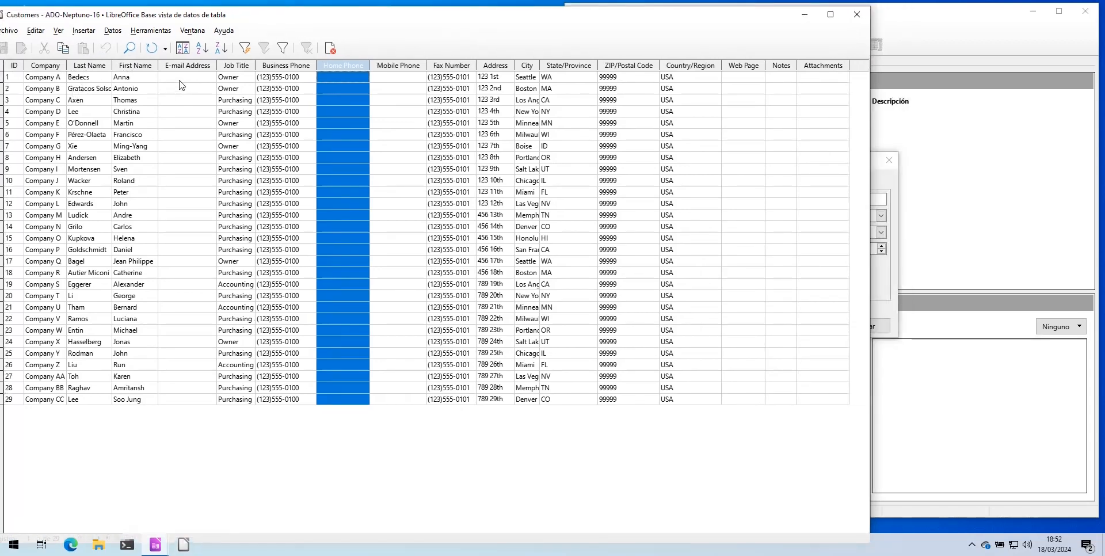
pyautogui.click(343, 92)
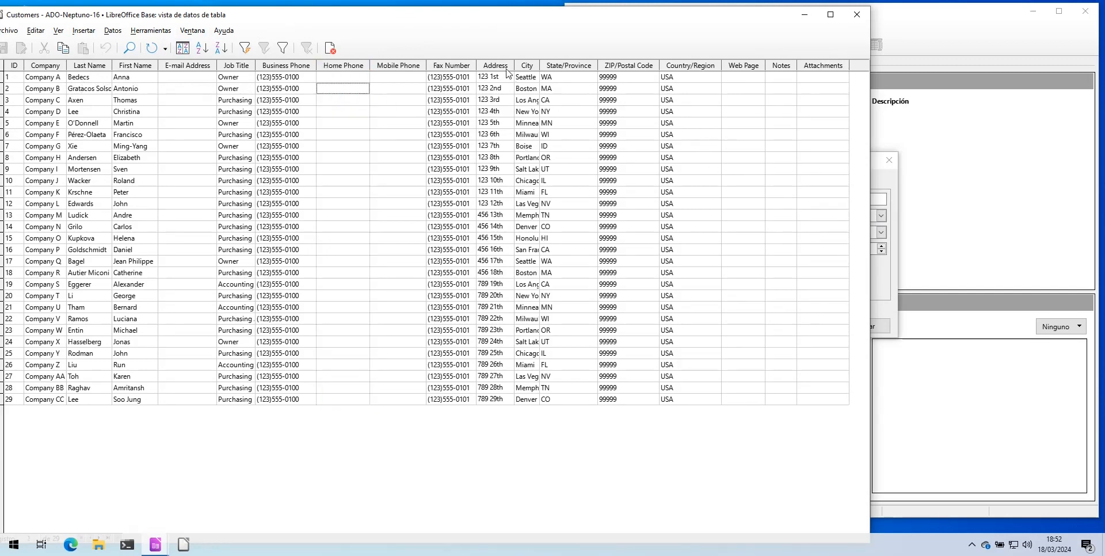
# Compare the Attachments column with the source data and set its Entrada obligatoria option to No
pyautogui.click(962, 220)
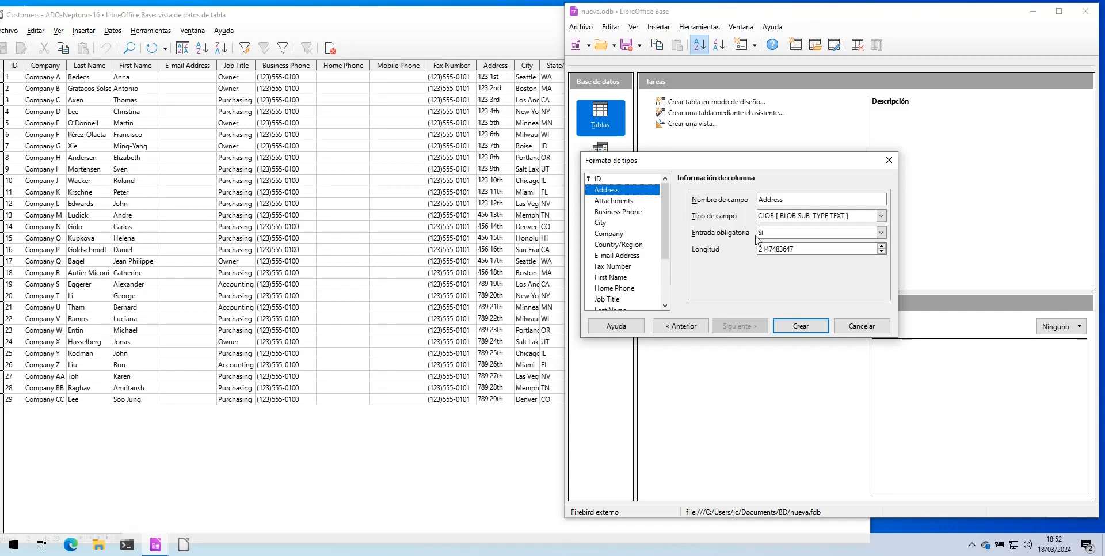
pyautogui.click(614, 202)
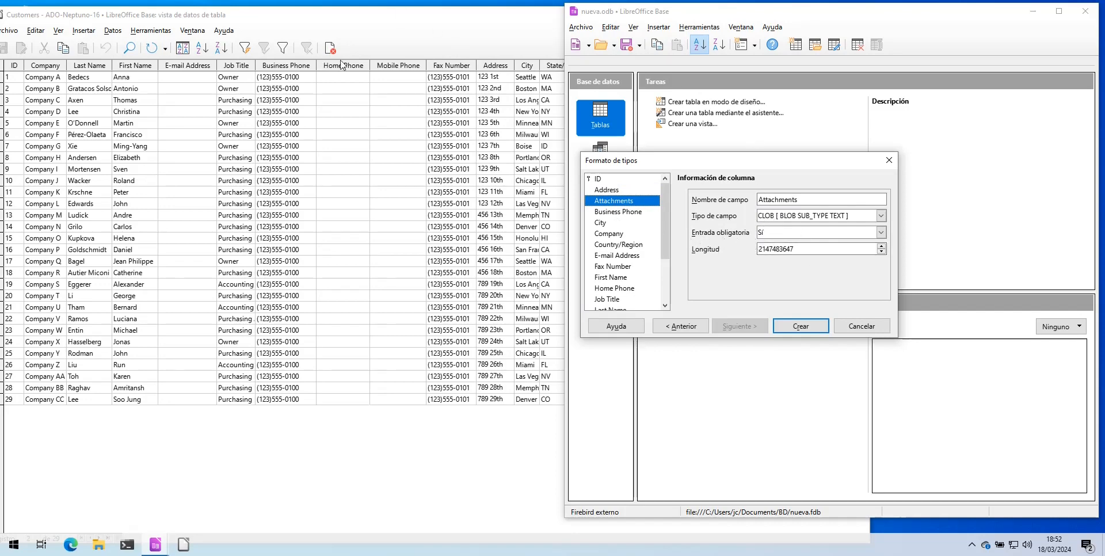
pyautogui.click(403, 34)
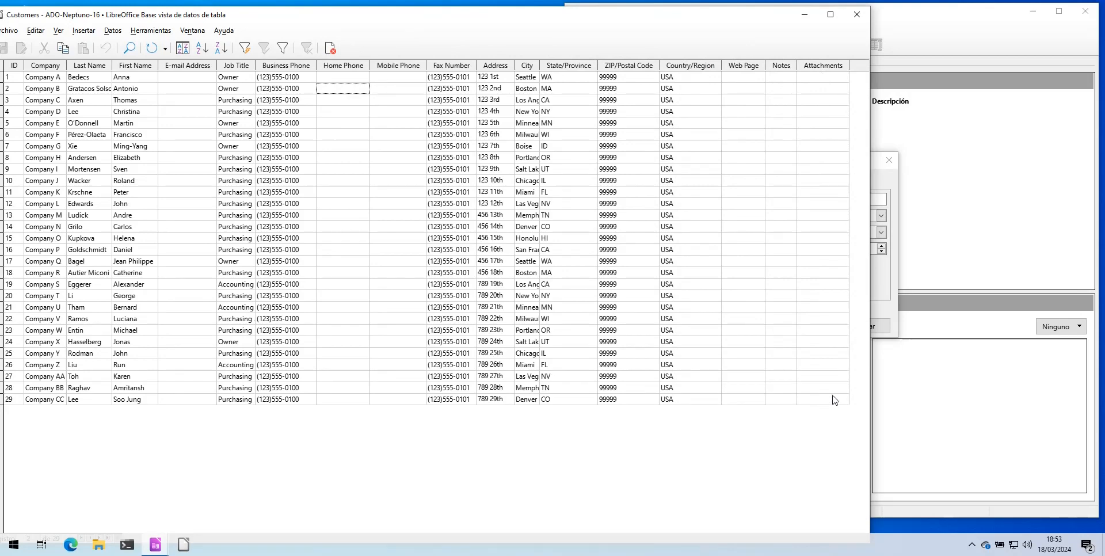
pyautogui.click(877, 282)
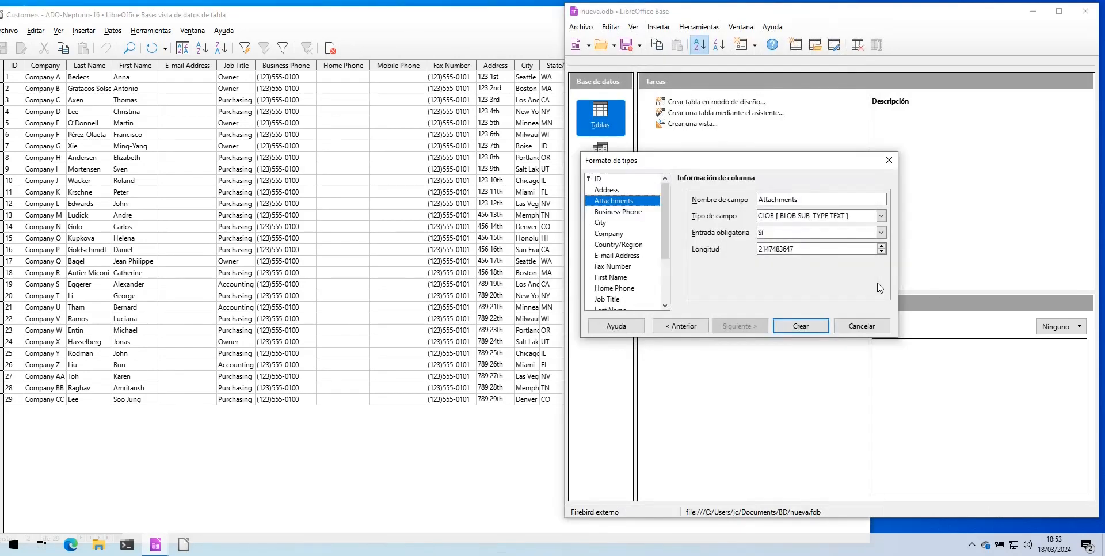
pyautogui.click(881, 232)
pyautogui.click(863, 242)
pyautogui.click(797, 230)
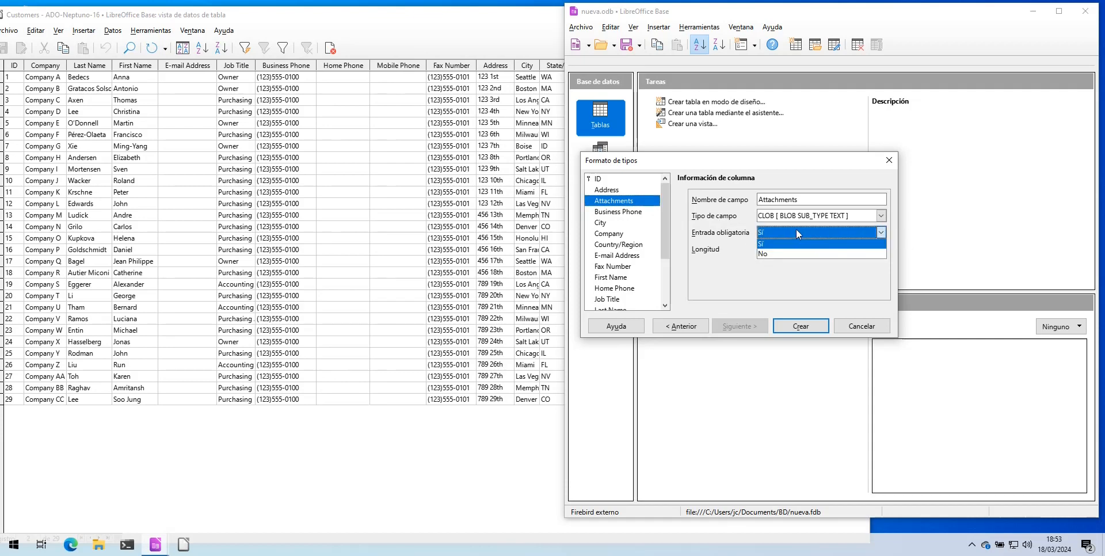
pyautogui.click(765, 254)
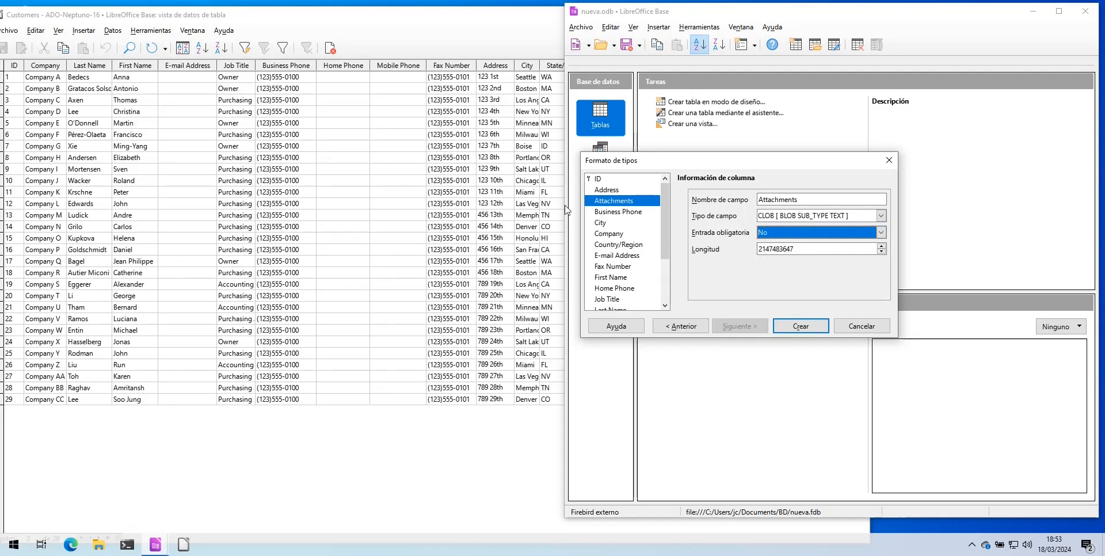
# Check the Address, Attachments, E-mail Address, Home Phone and Mobile Phone settings against the source Customers data, and minimize the data window
pyautogui.click(608, 193)
pyautogui.click(608, 200)
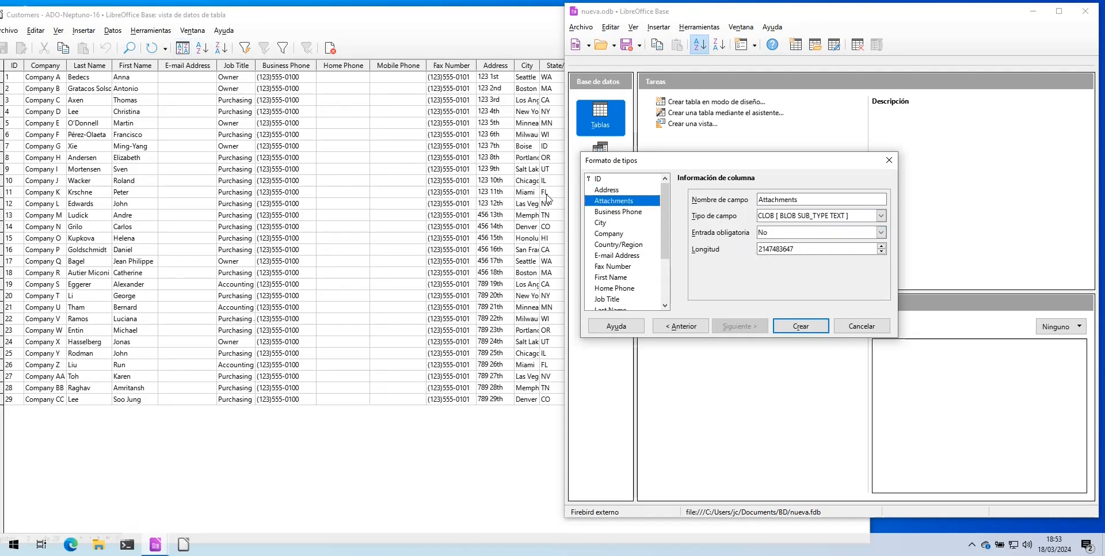
pyautogui.click(623, 257)
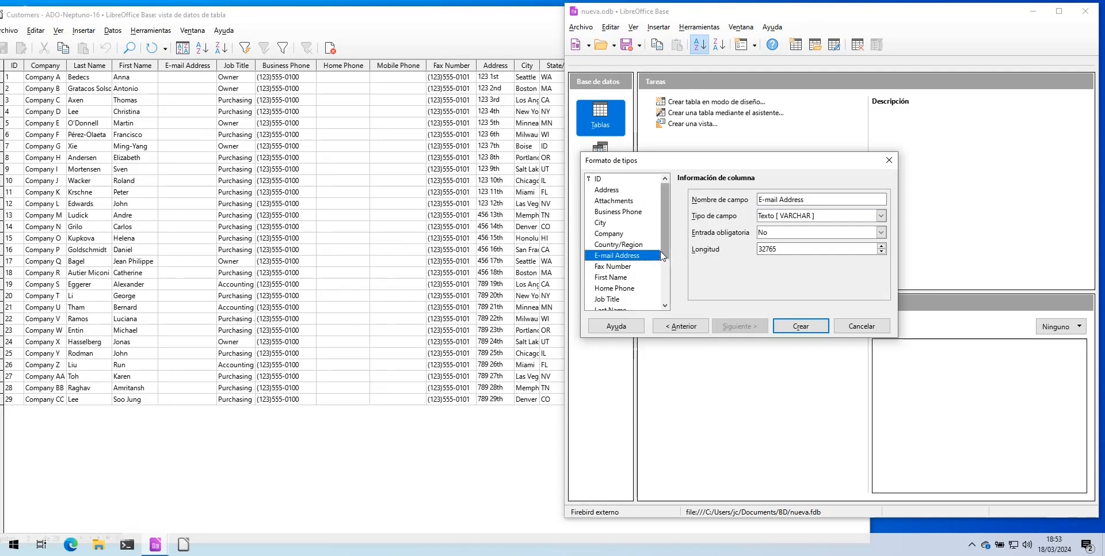
pyautogui.moveTo(661, 251); pyautogui.dragTo(662, 264)
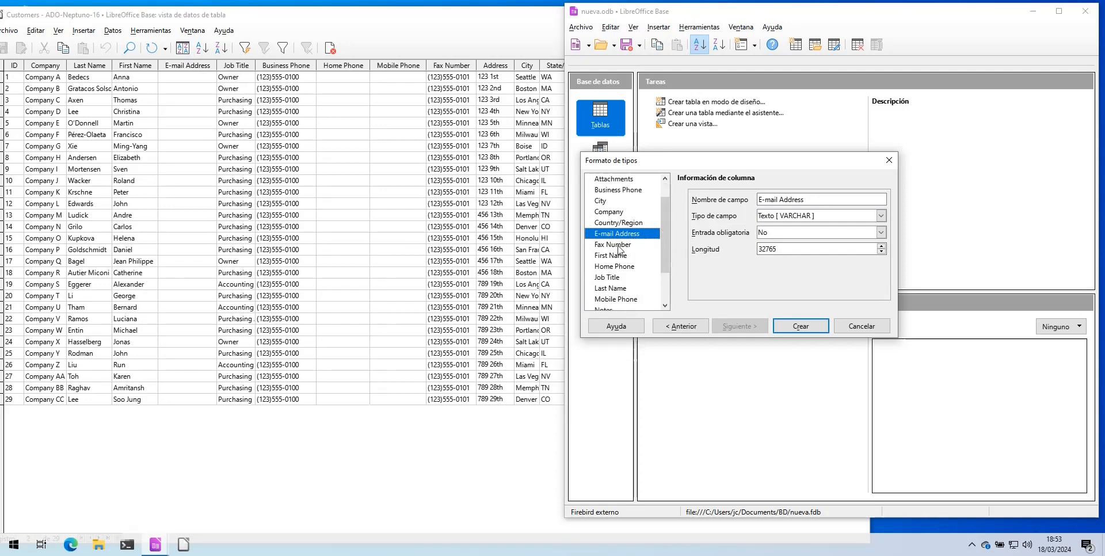
pyautogui.click(612, 267)
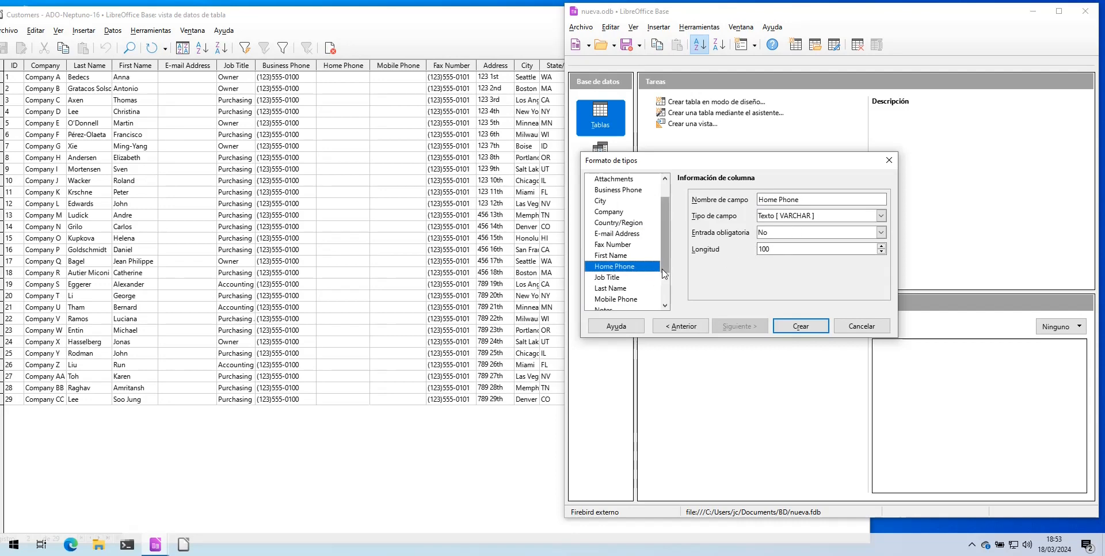
pyautogui.scroll(-1, 643, 278)
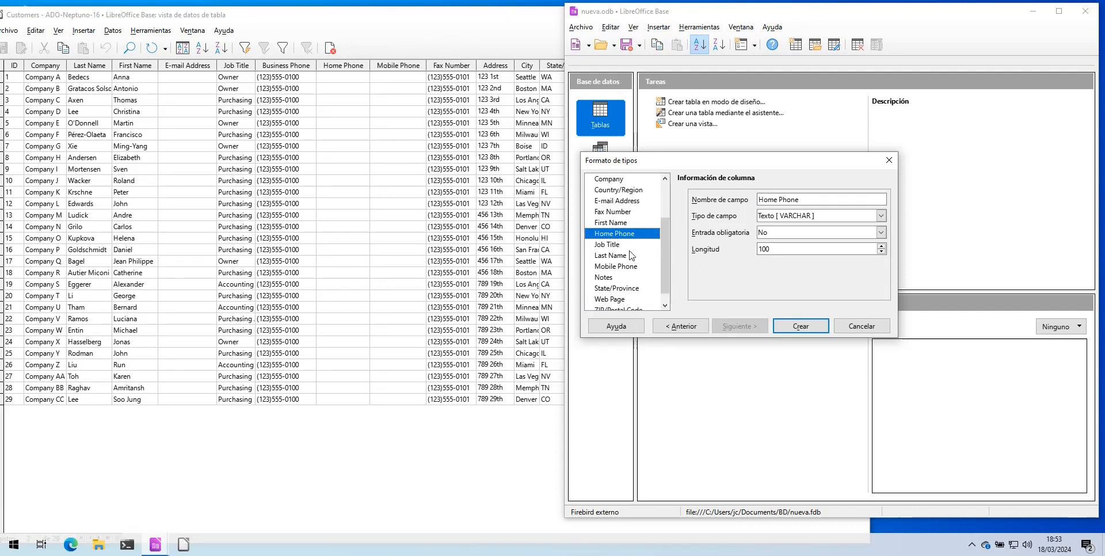
pyautogui.click(620, 266)
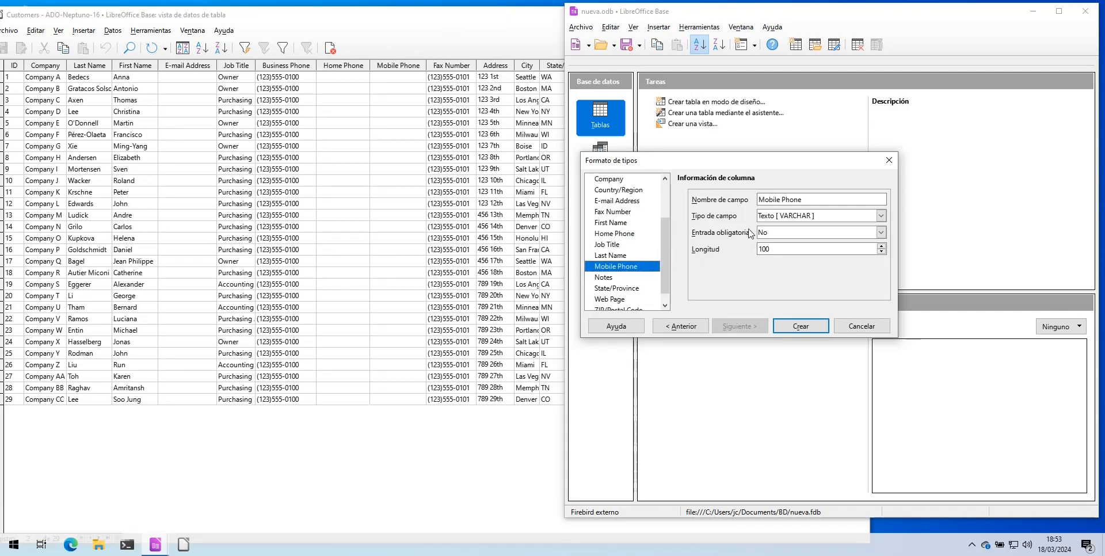
pyautogui.click(489, 19)
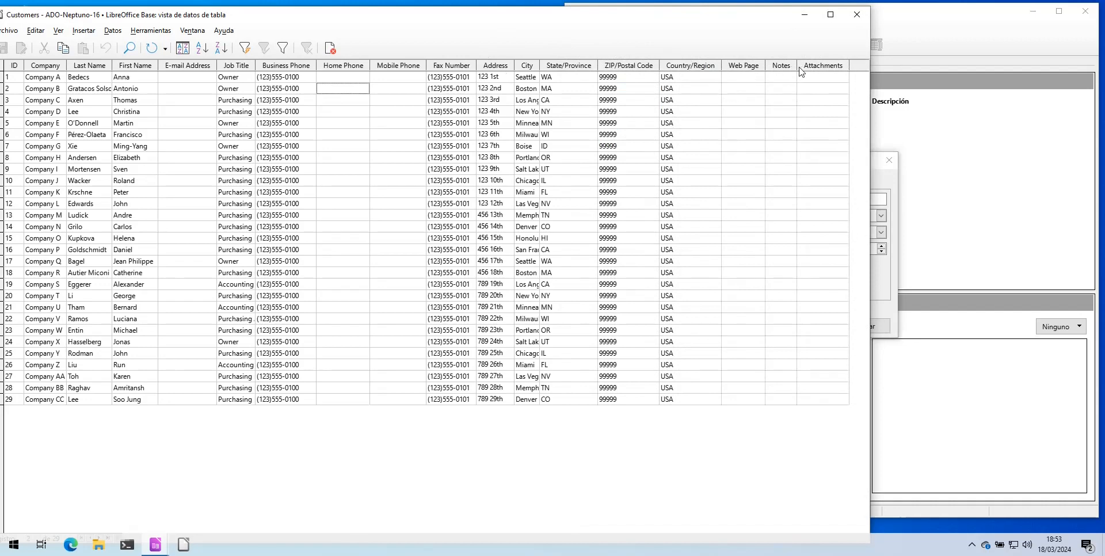
pyautogui.click(804, 15)
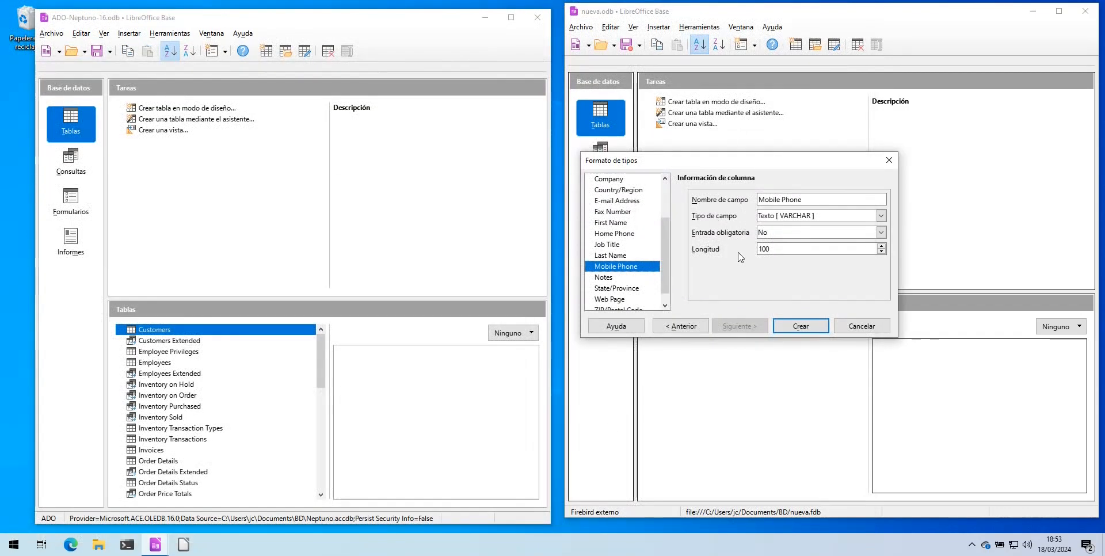
# Set Entrada obligatoria to No for the Web Page and Notes columns
pyautogui.scroll(-1, 661, 276)
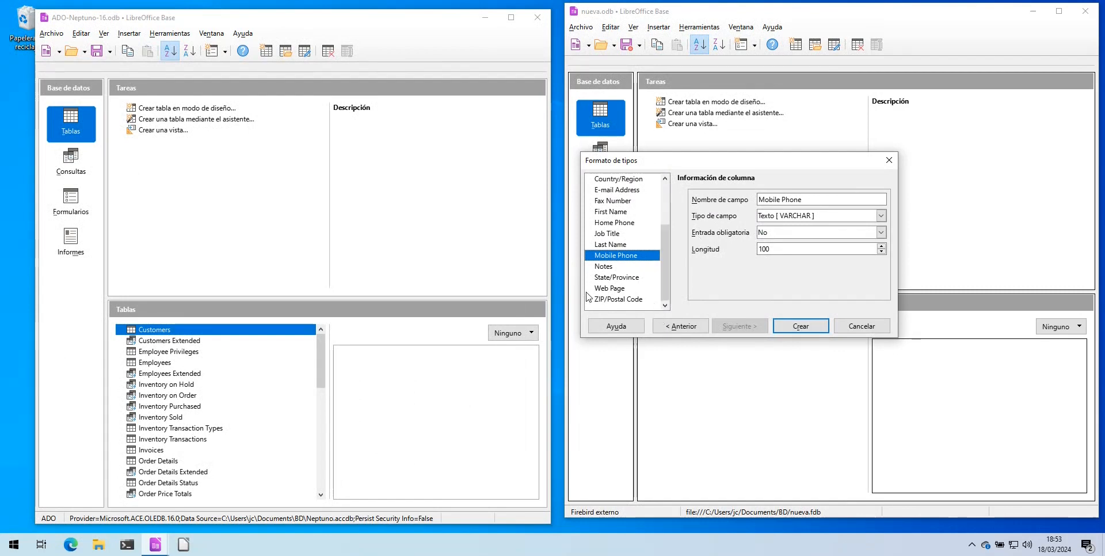
pyautogui.click(609, 287)
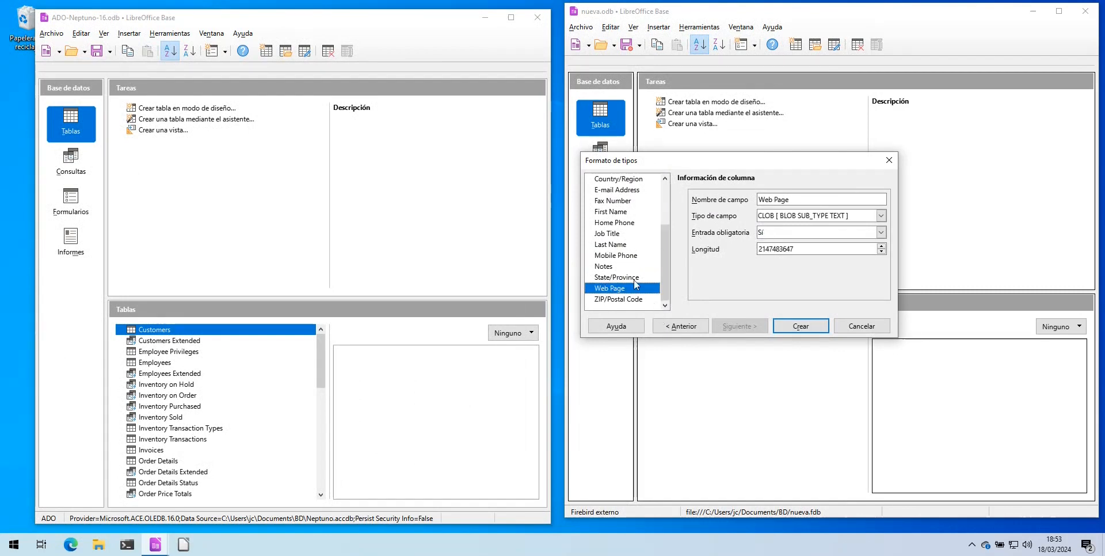
pyautogui.click(773, 231)
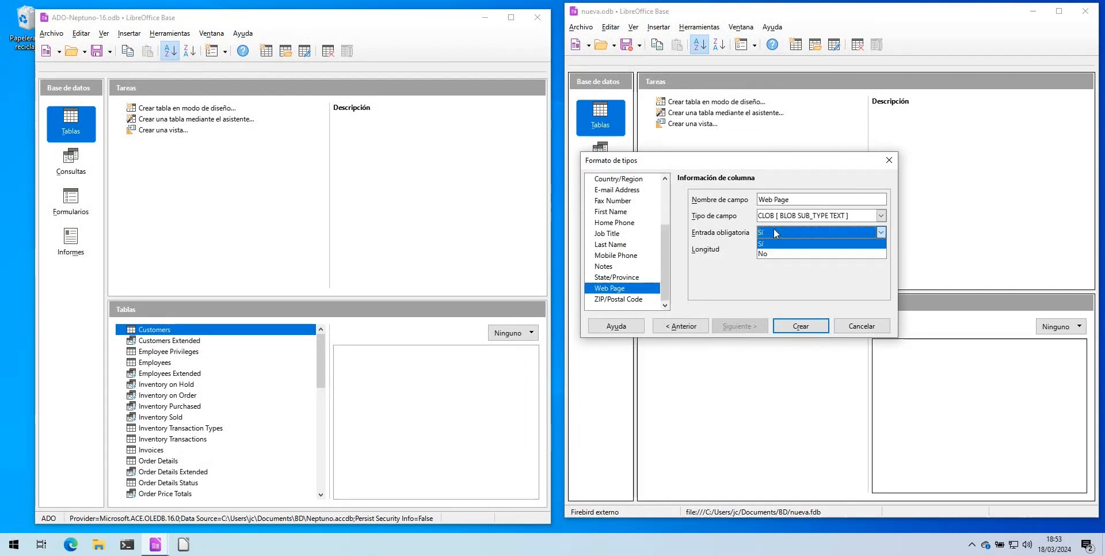
pyautogui.click(765, 253)
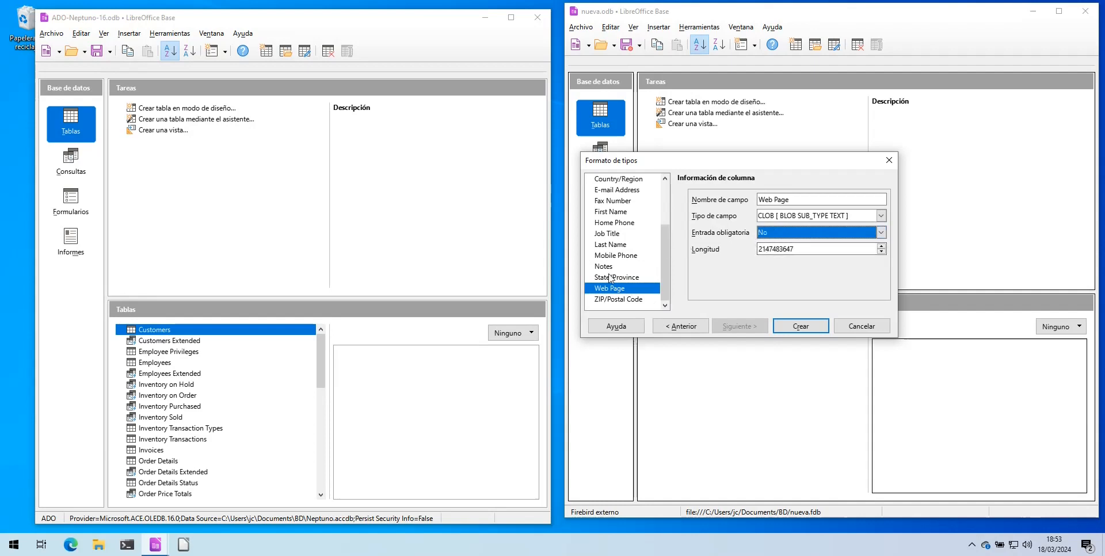
pyautogui.click(610, 266)
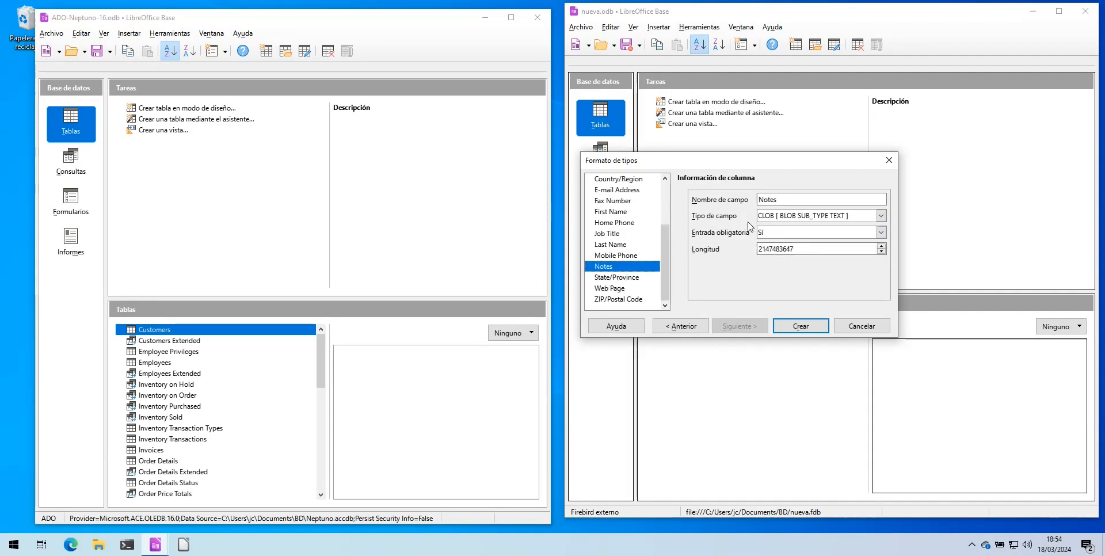
pyautogui.click(777, 234)
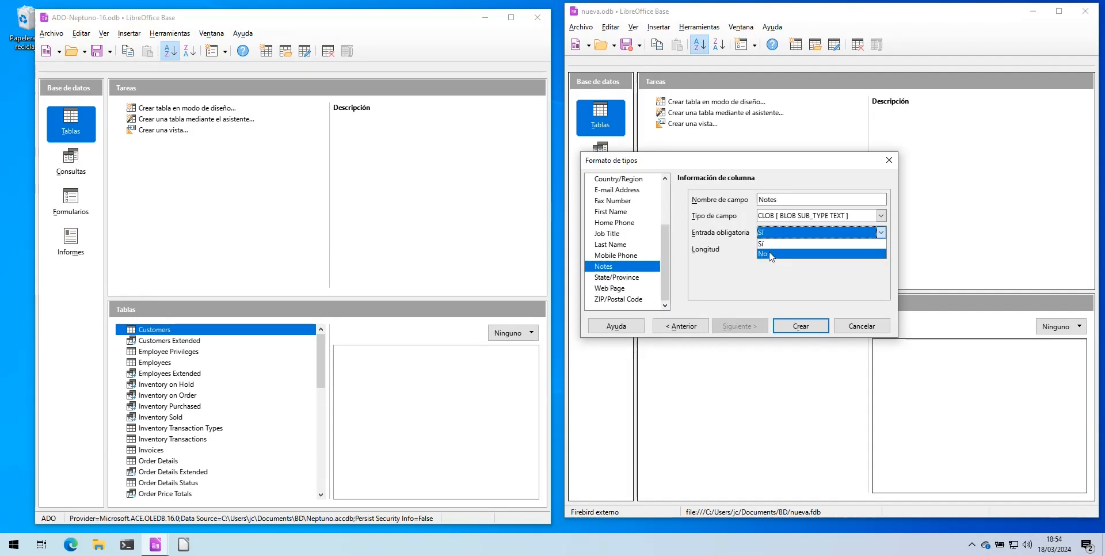
pyautogui.click(767, 253)
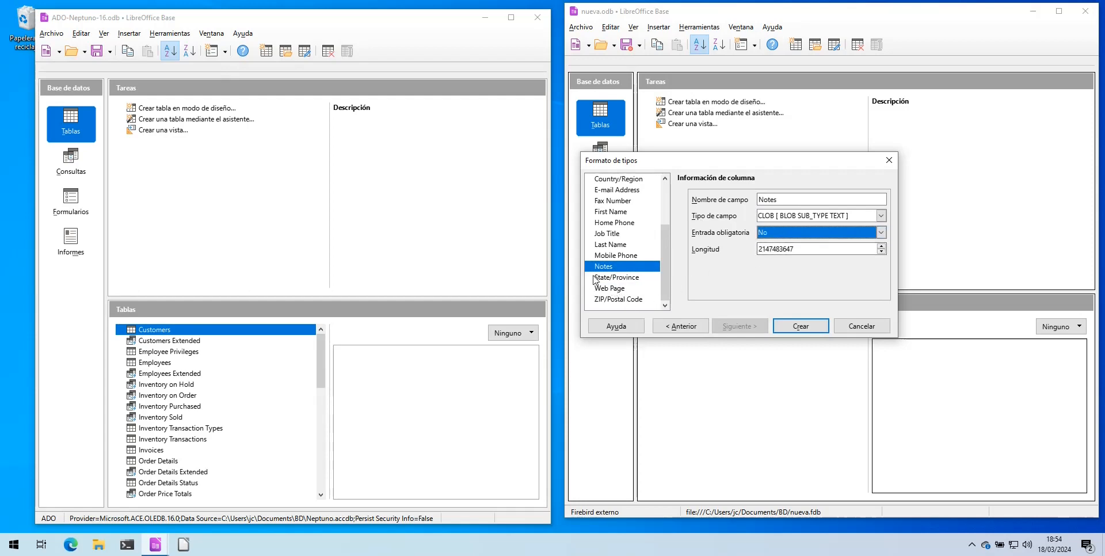
# Bring up the source Customers data again to check which columns are empty, and minimize its window
pyautogui.click(398, 301)
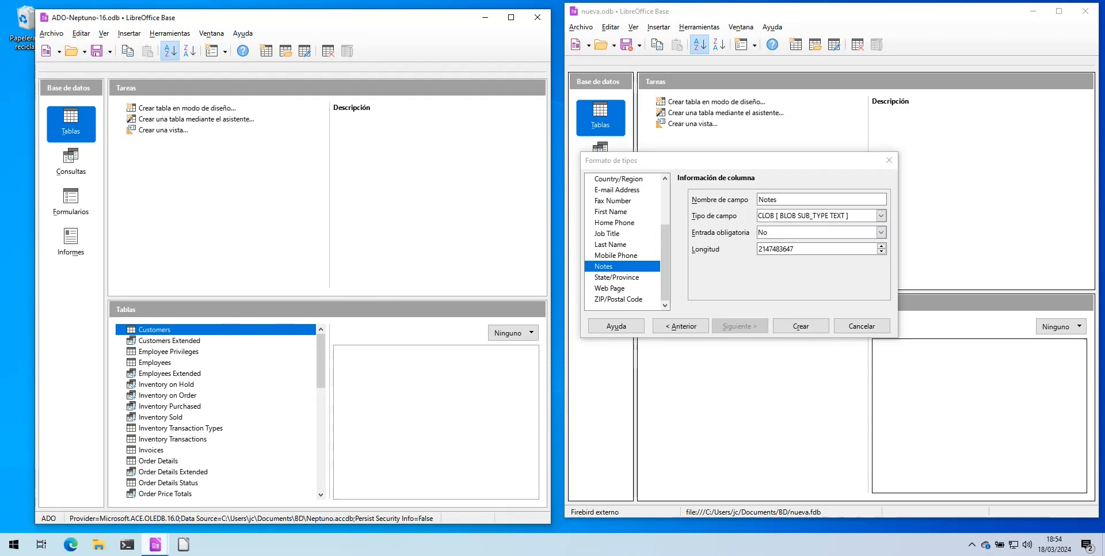
pyautogui.moveTo(148, 552)
pyautogui.click(224, 495)
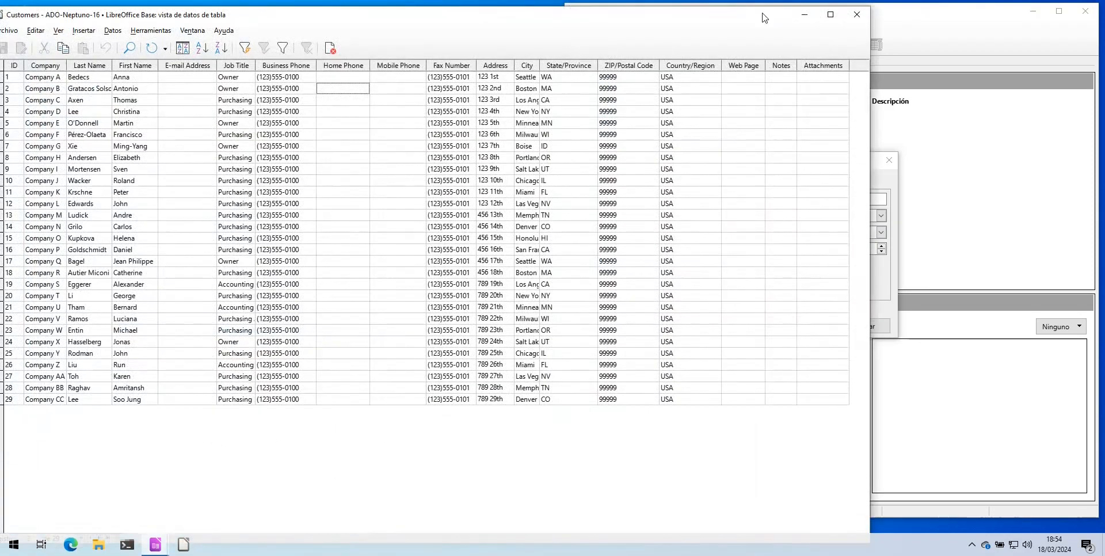
pyautogui.click(804, 15)
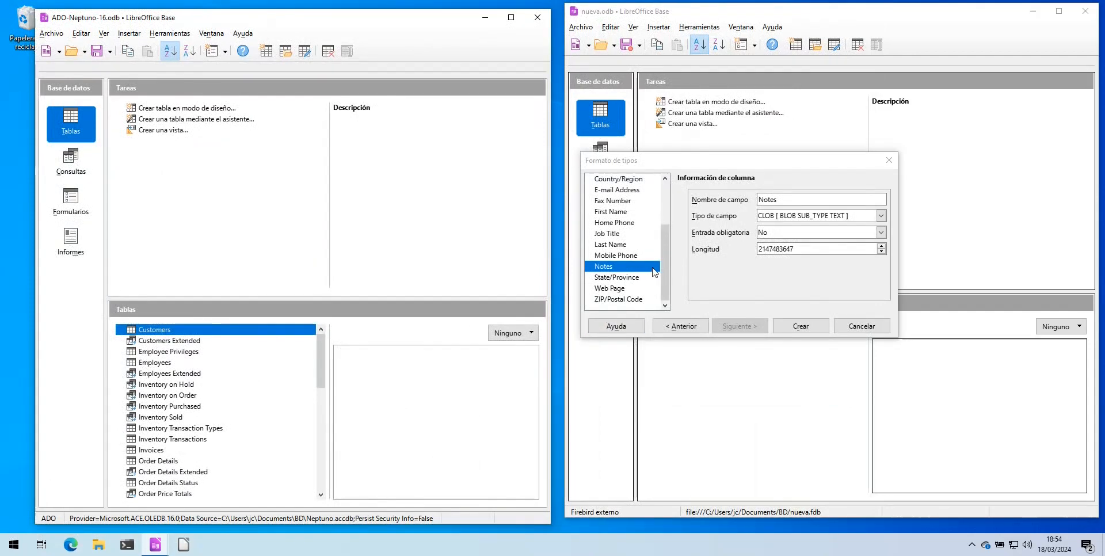
# Review the remaining column formats in the list and create the Customers table in the nueva database
pyautogui.click(664, 201)
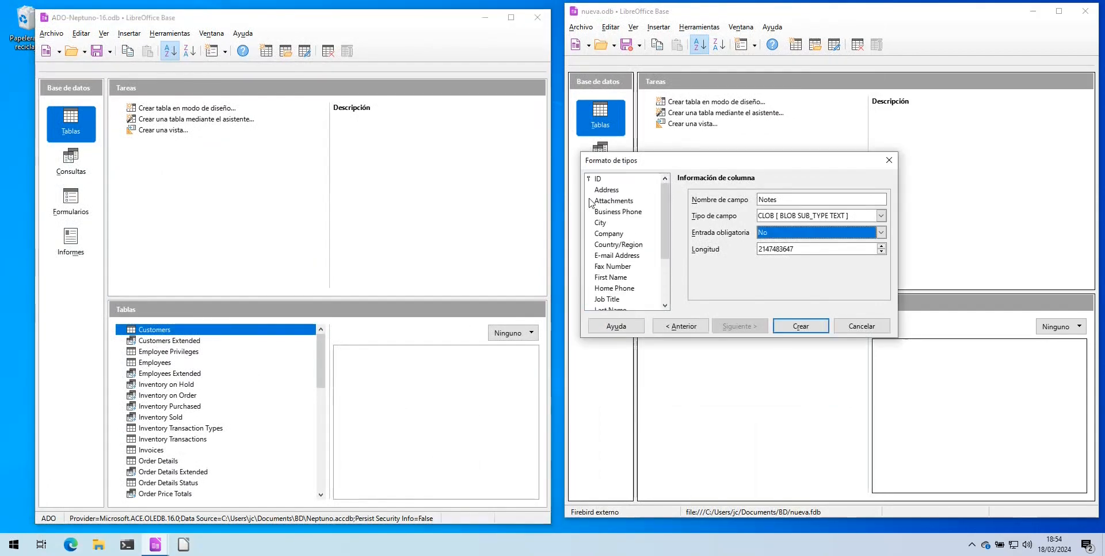
pyautogui.click(609, 200)
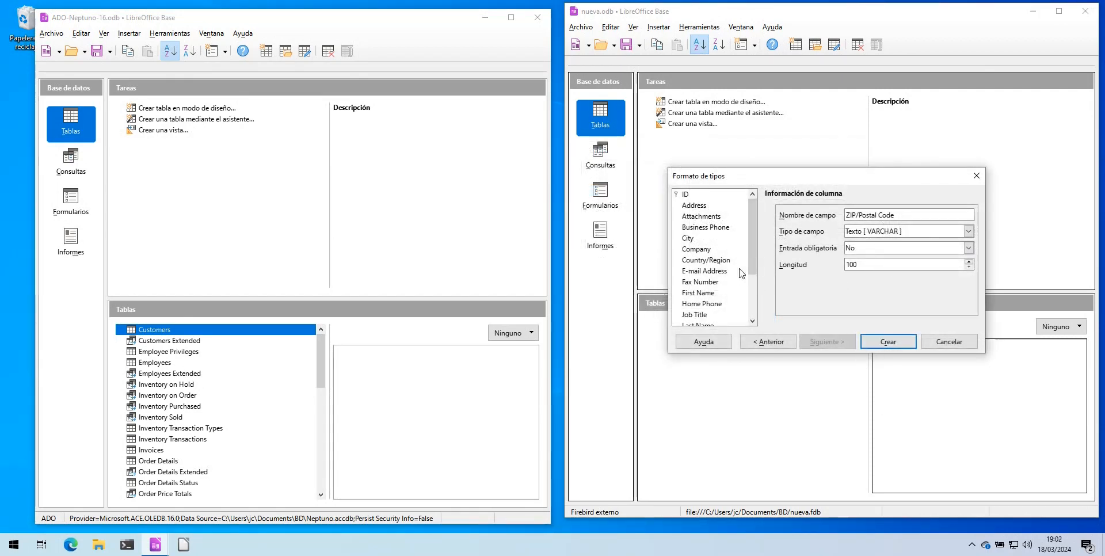
pyautogui.moveTo(754, 261); pyautogui.dragTo(741, 338)
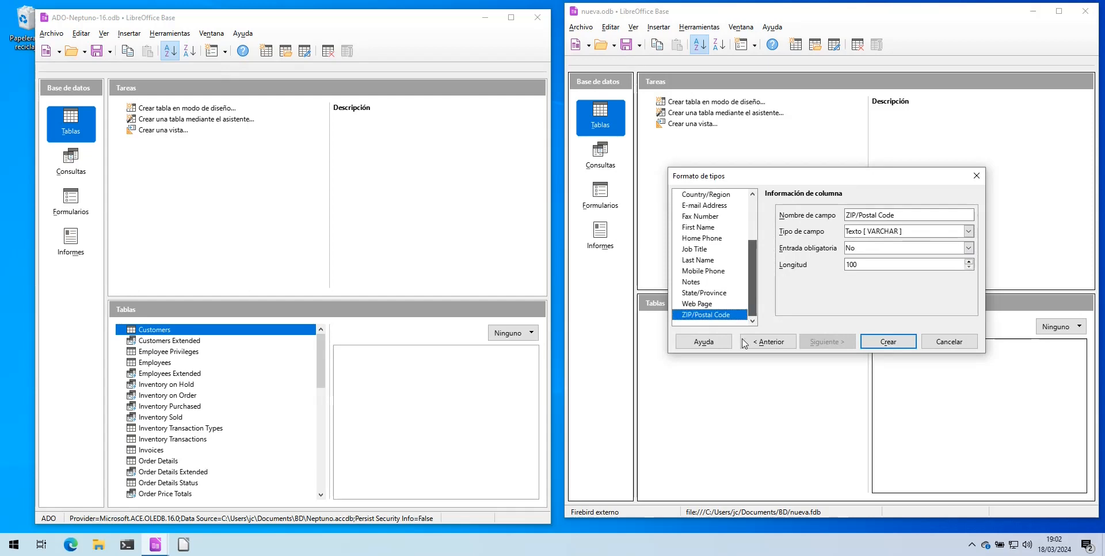
pyautogui.click(908, 347)
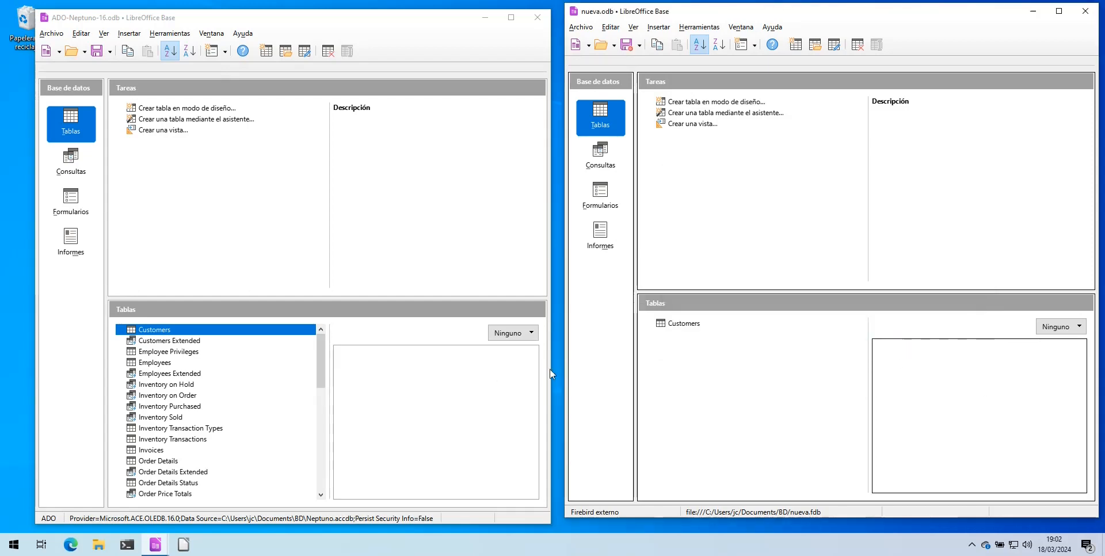
# Open the new Customers table in nueva.odb to check its copied records, close it, and align the database window beside the source one
pyautogui.click(690, 325)
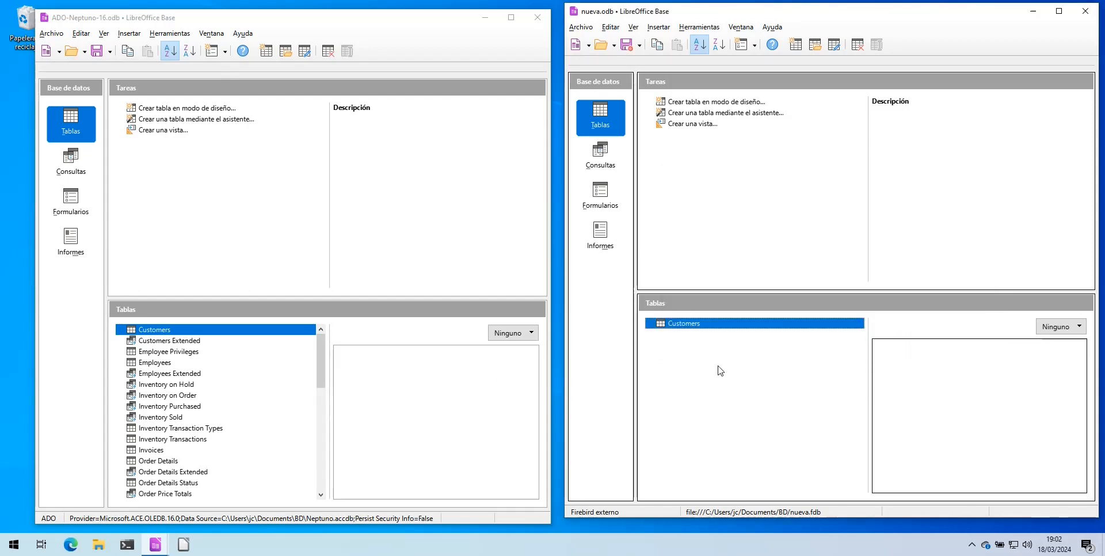
pyautogui.doubleClick(696, 324)
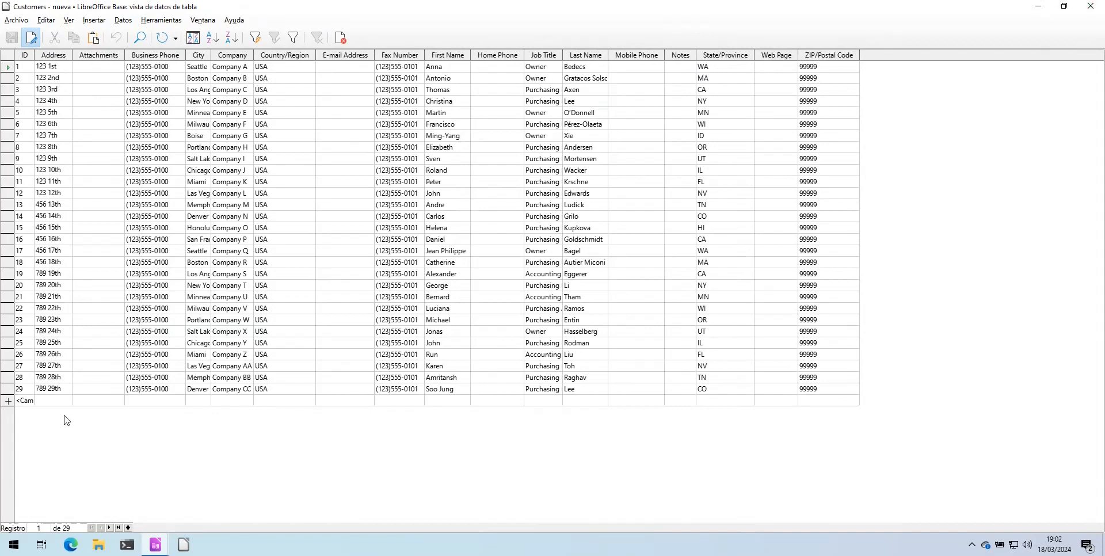
pyautogui.click(1091, 7)
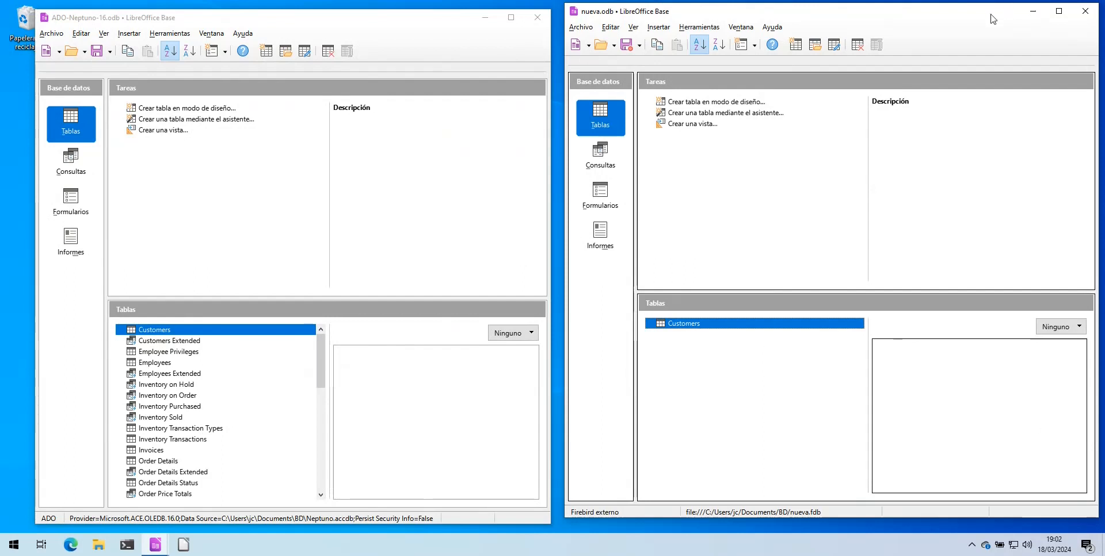
pyautogui.moveTo(957, 14)
pyautogui.mouseDown()
pyautogui.moveTo(945, 33)
pyautogui.moveTo(951, 21)
pyautogui.mouseUp()
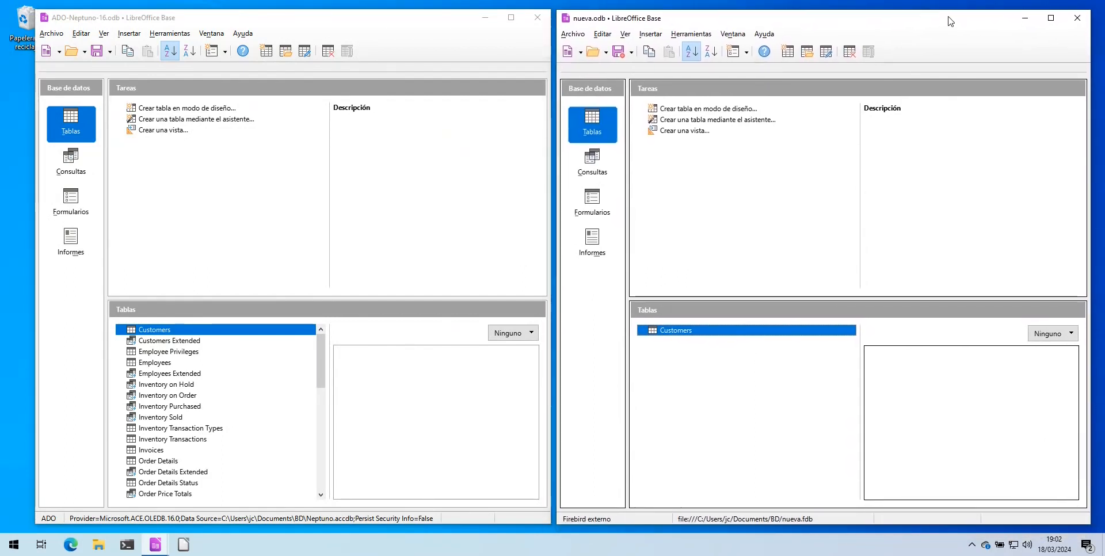